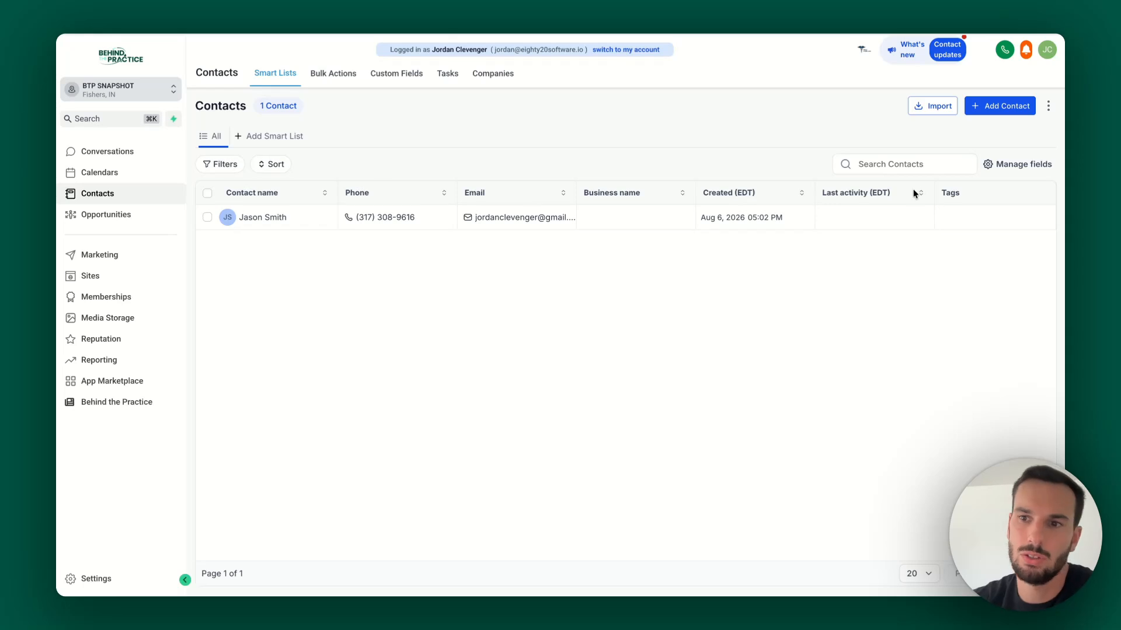
# Remove the Business name field from the contacts table and add the Contact type field.
pyautogui.click(1025, 167)
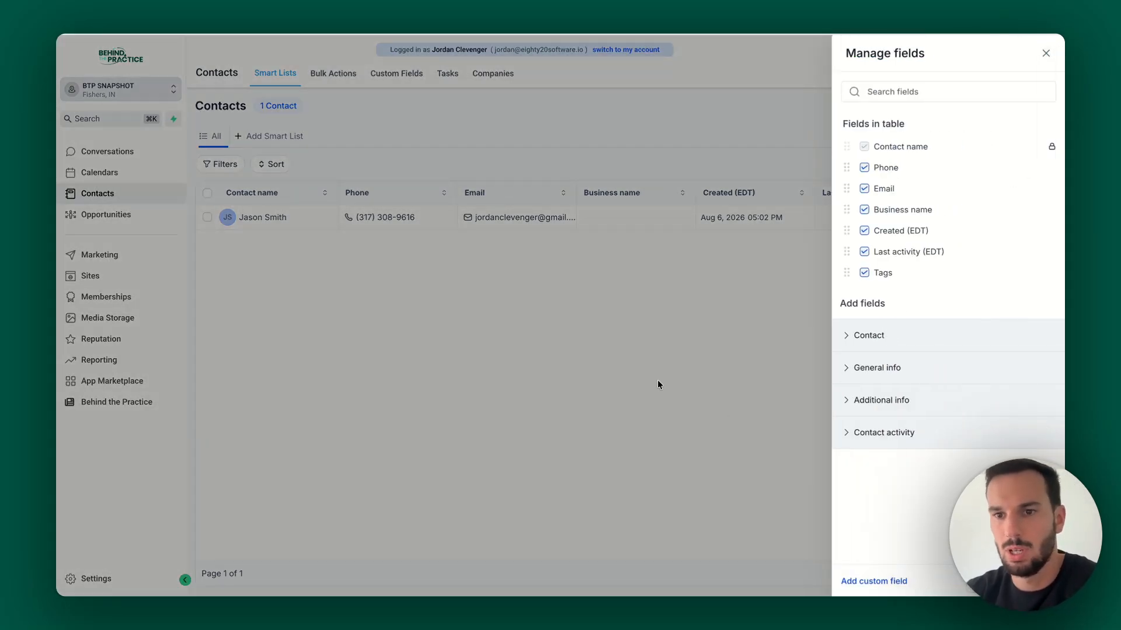
pyautogui.click(864, 210)
pyautogui.click(844, 315)
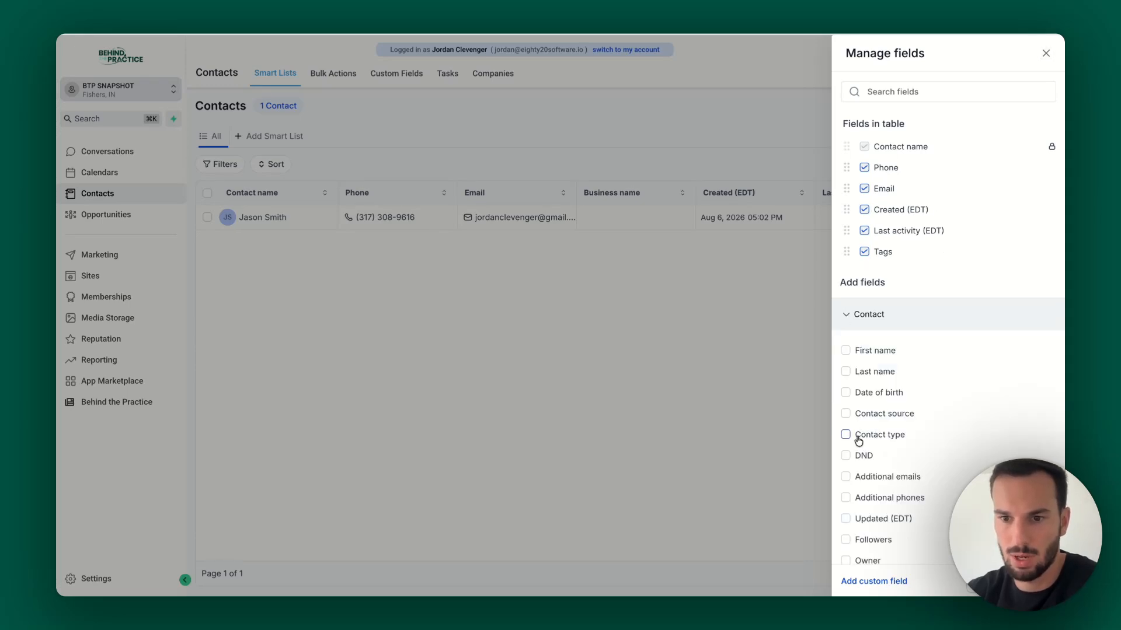
pyautogui.scroll(-2, 858, 441)
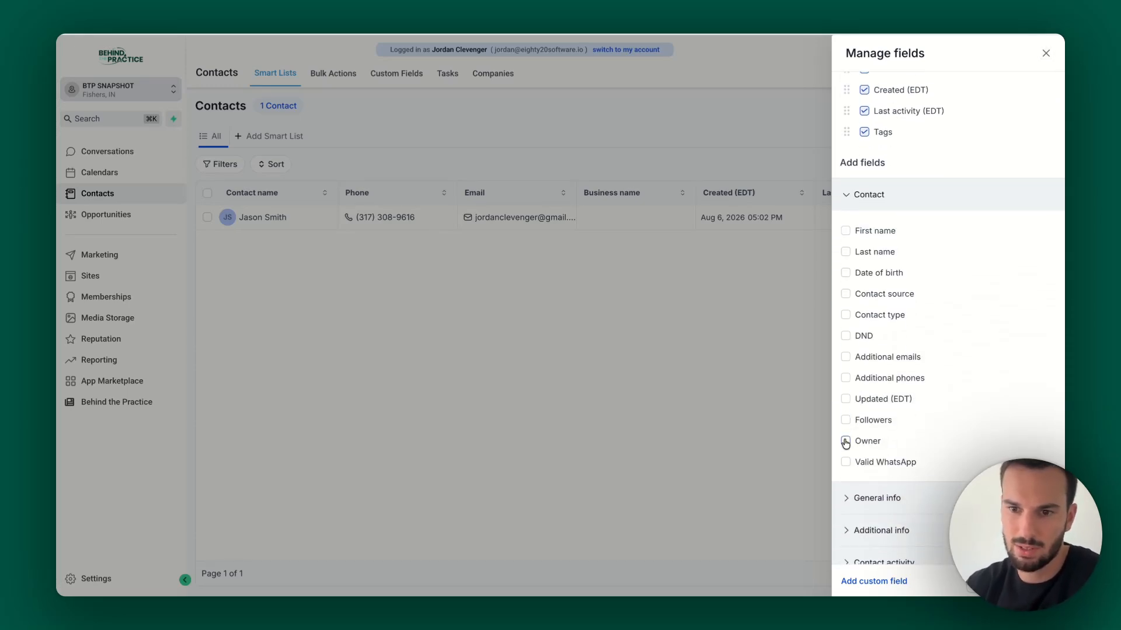
pyautogui.click(846, 316)
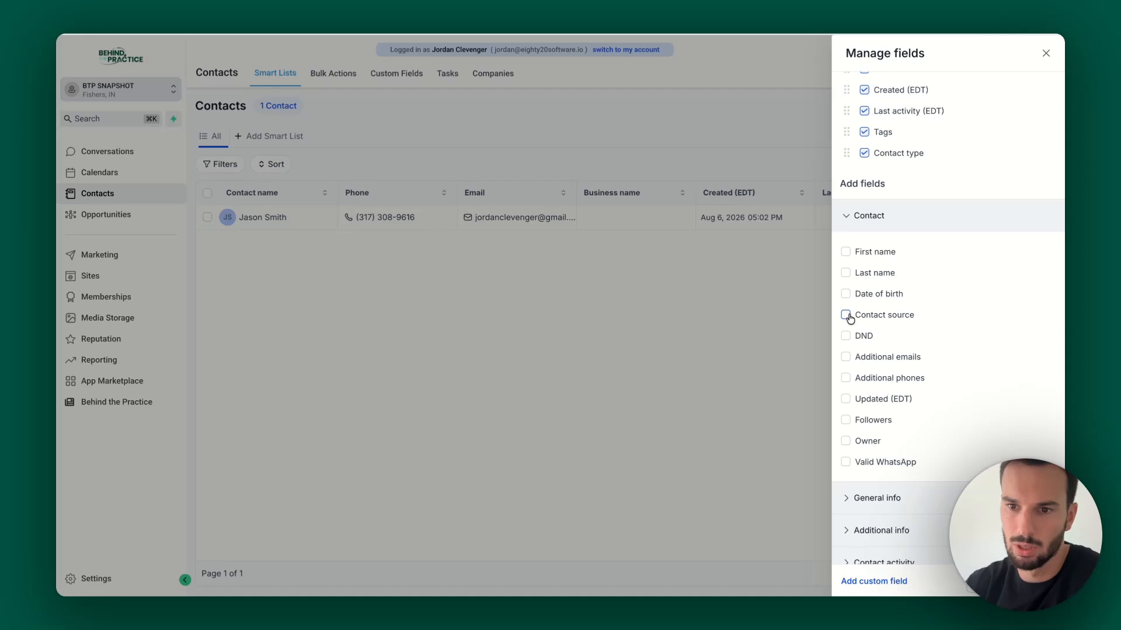
# Remove the Created field from the contacts table and reorder the fields so Tags comes after Contact type.
pyautogui.scroll(2, 907, 149)
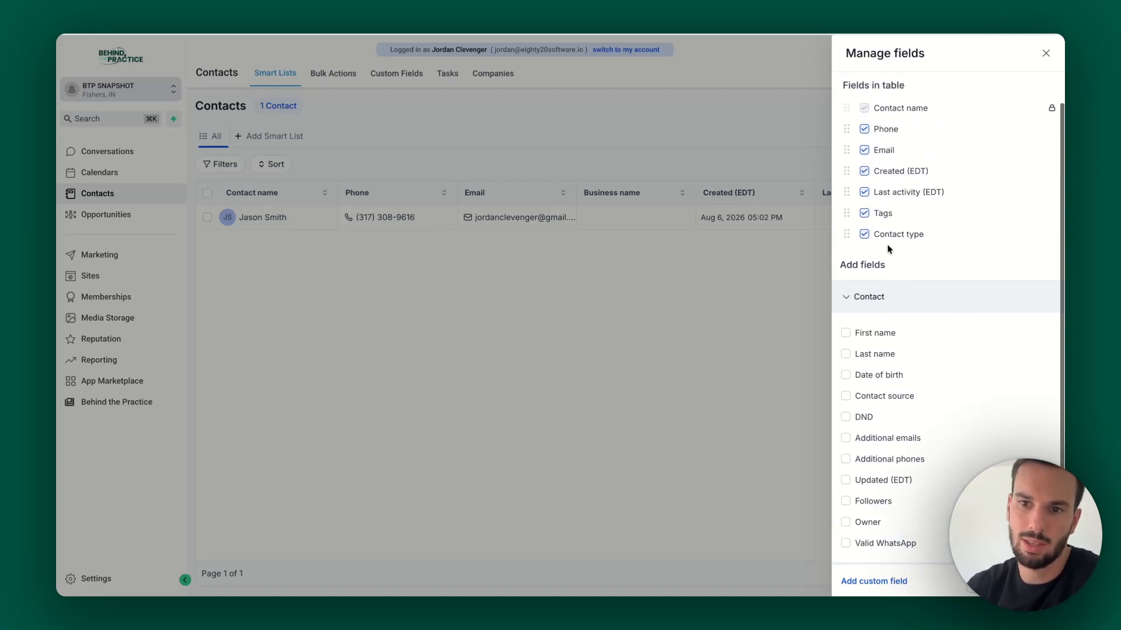
pyautogui.click(864, 172)
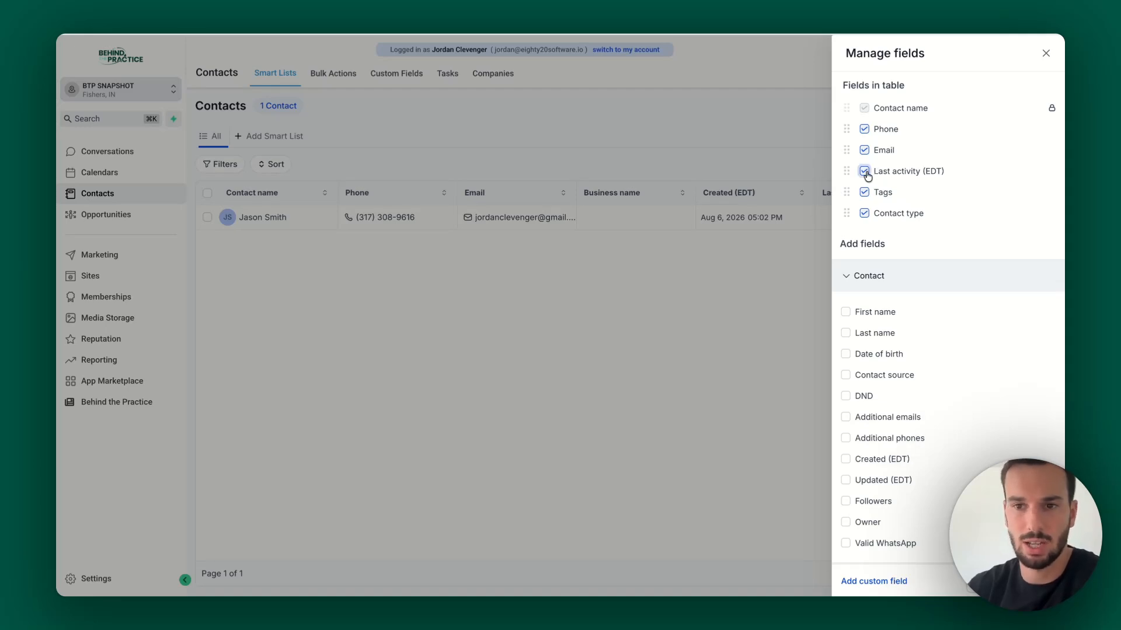
pyautogui.scroll(2, 858, 211)
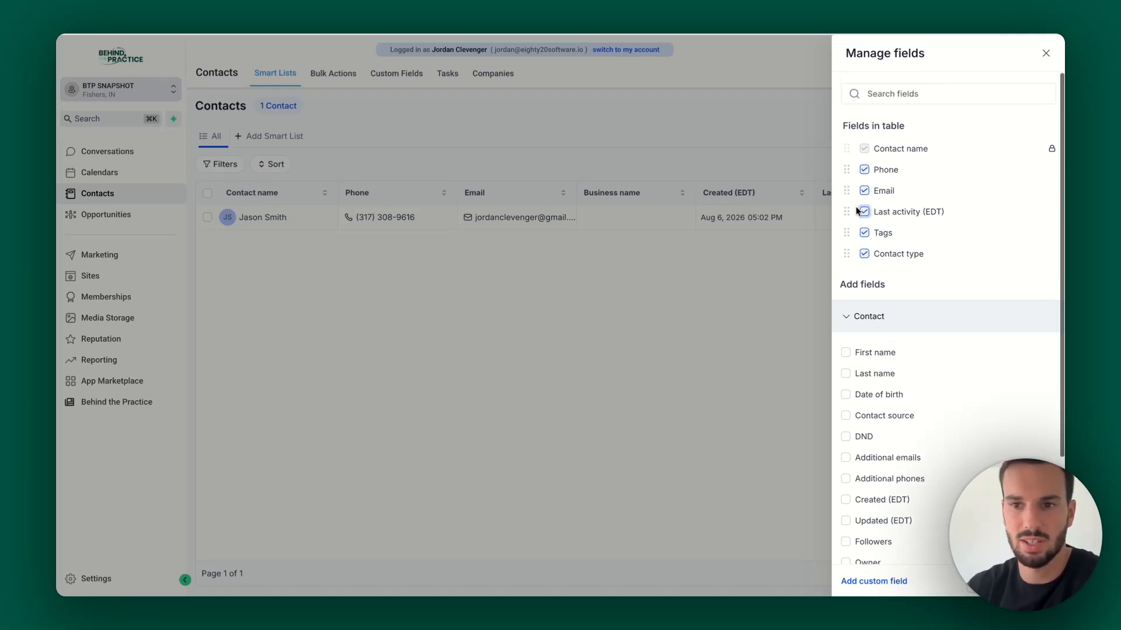
pyautogui.moveTo(844, 233)
pyautogui.mouseDown()
pyautogui.moveTo(843, 185)
pyautogui.moveTo(842, 255)
pyautogui.mouseUp()
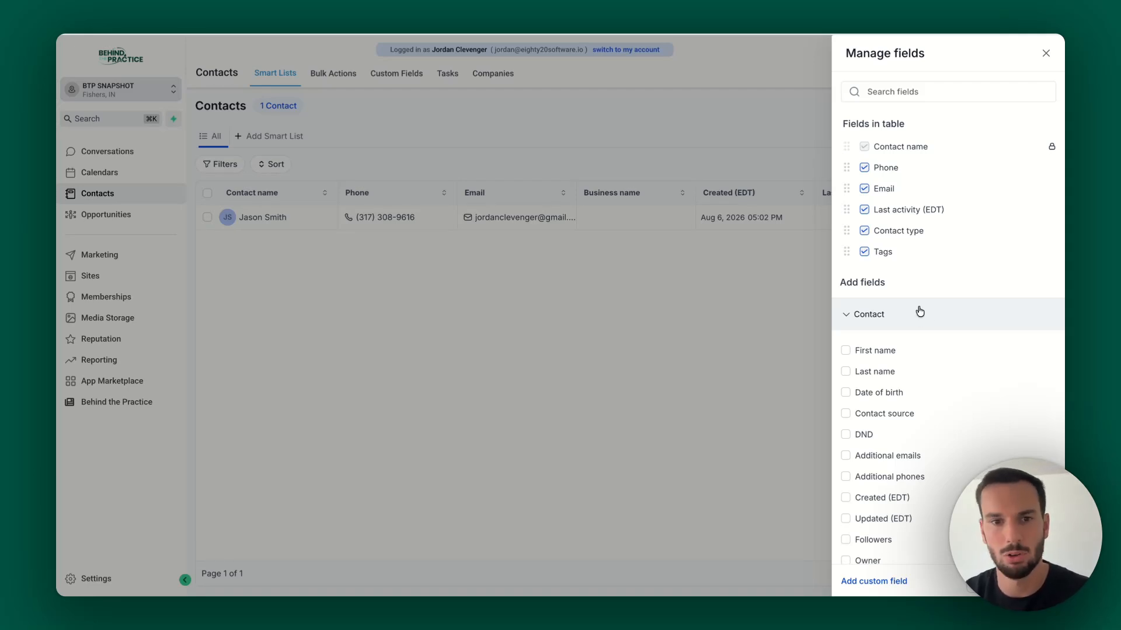
# Add the Contact source field to the contacts table and return to the contact list.
pyautogui.scroll(-3, 918, 311)
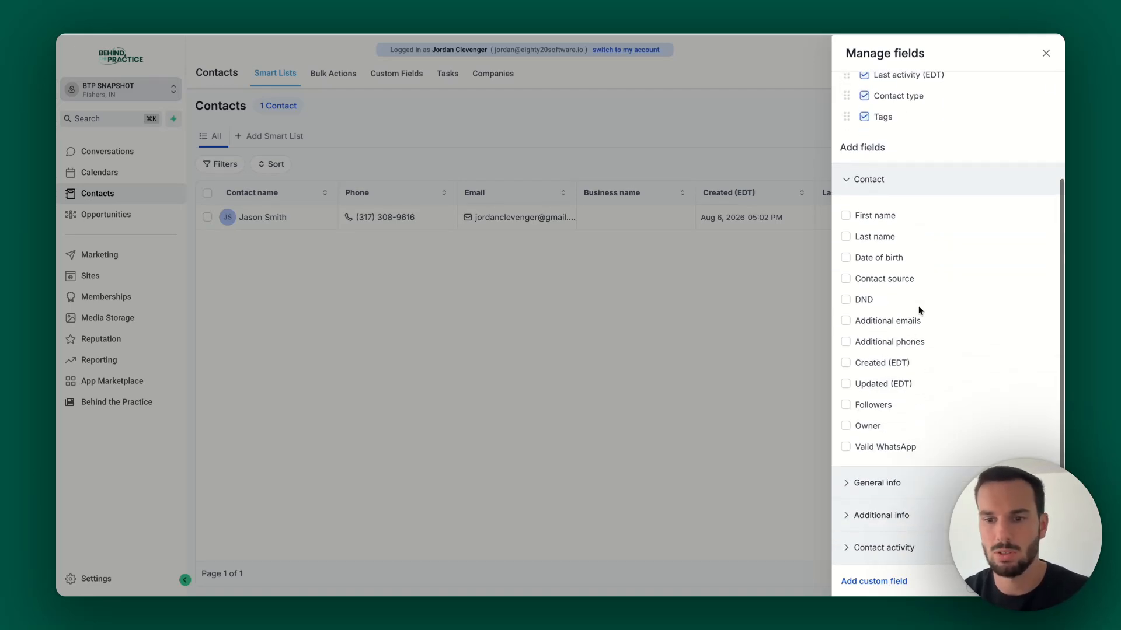
pyautogui.click(845, 278)
pyautogui.scroll(2, 928, 174)
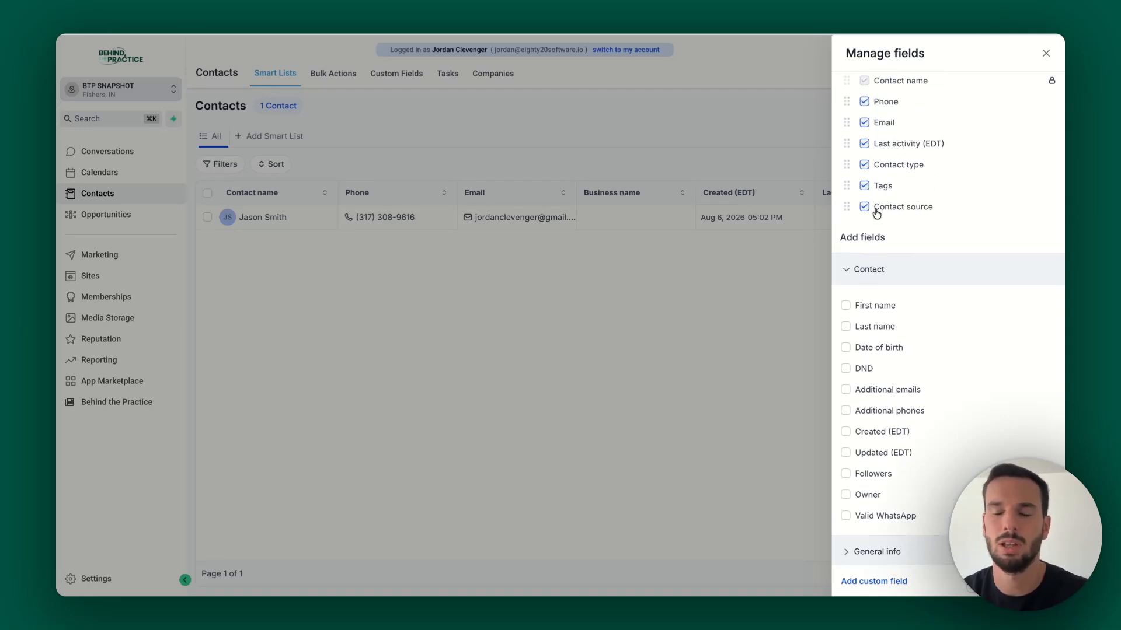
pyautogui.scroll(1, 876, 212)
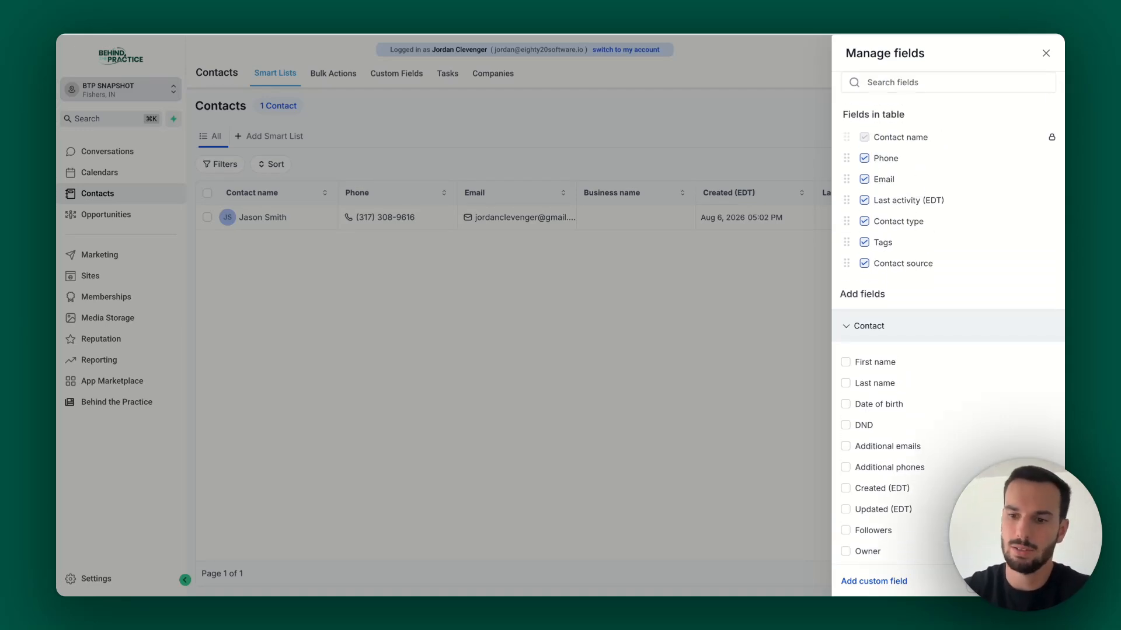
pyautogui.click(501, 241)
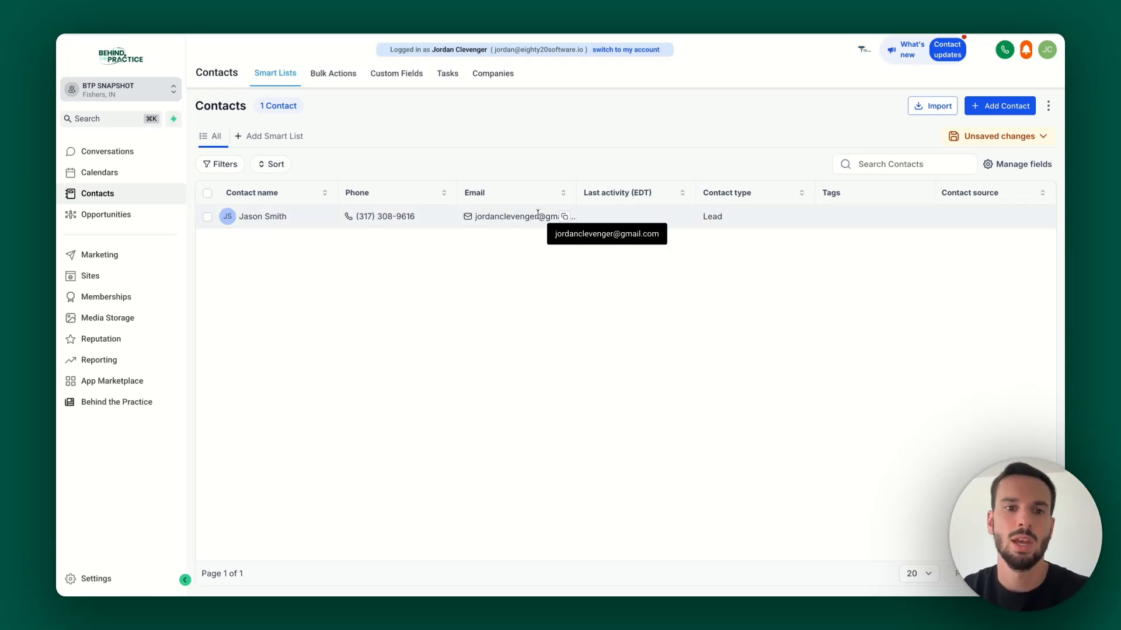
# Open the listed contact's record, apply the active-patient tag, and assign the first listed team member as owner.
pyautogui.click(993, 215)
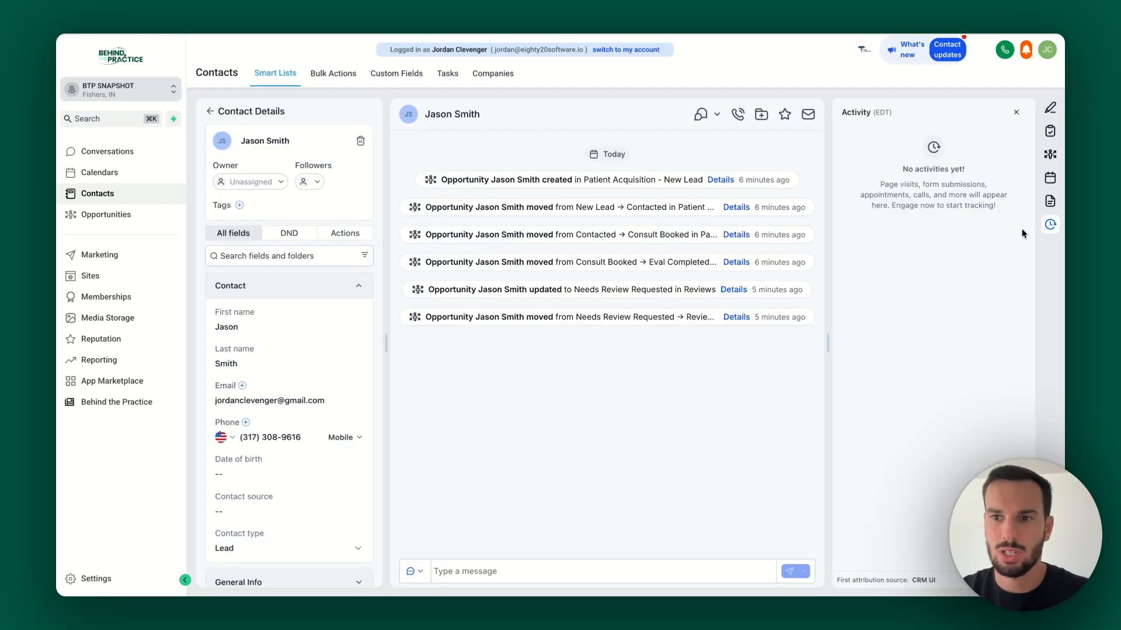
pyautogui.click(240, 205)
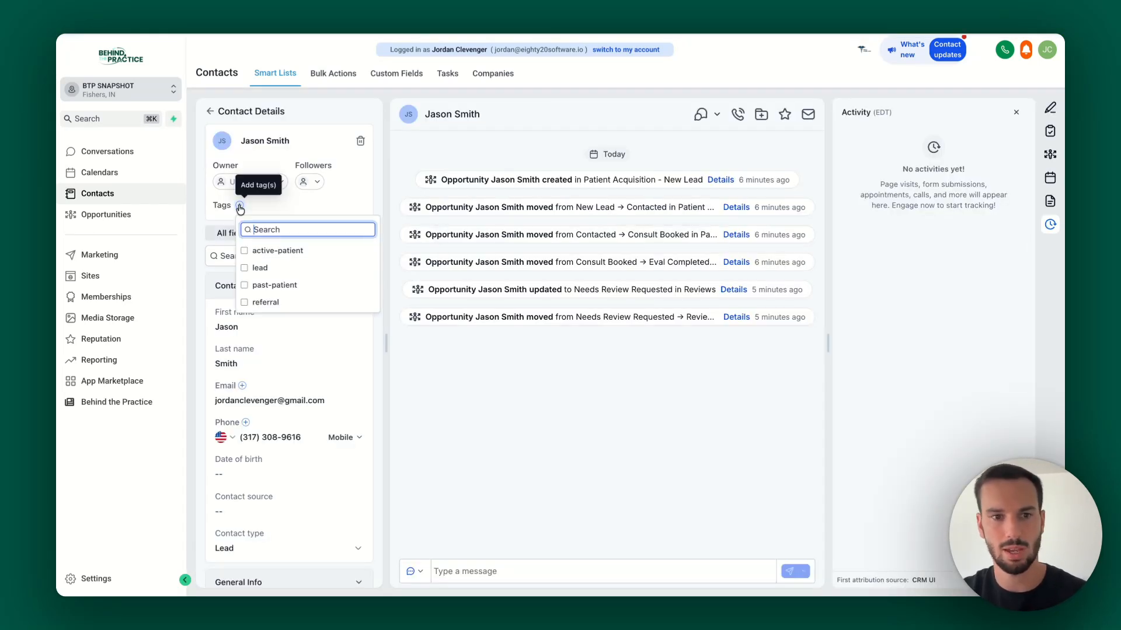
pyautogui.click(244, 251)
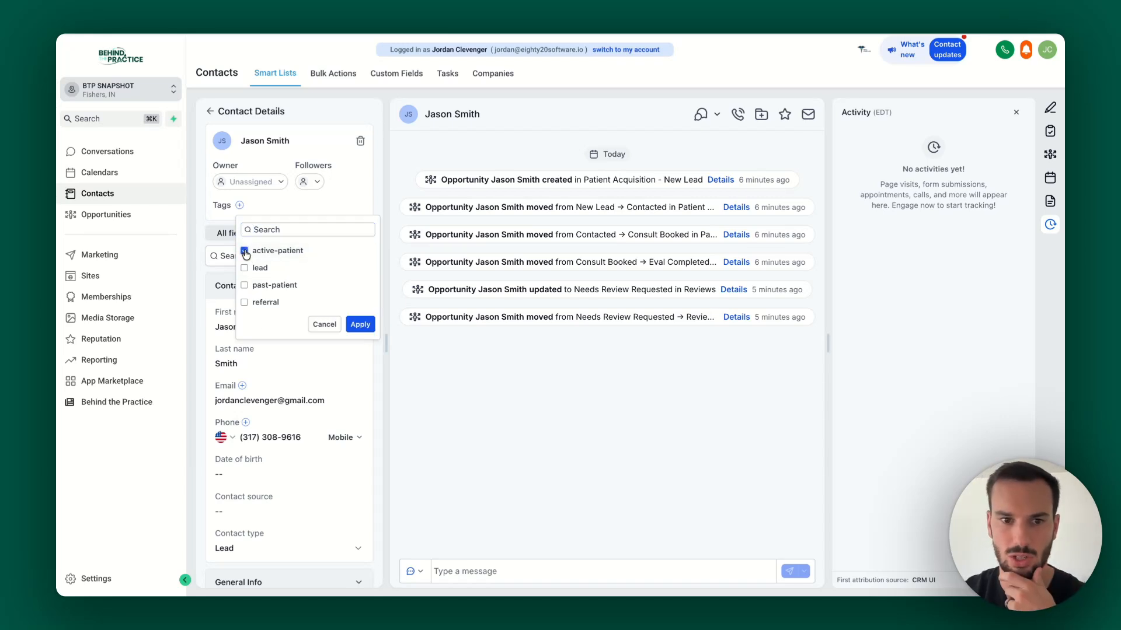
pyautogui.click(360, 325)
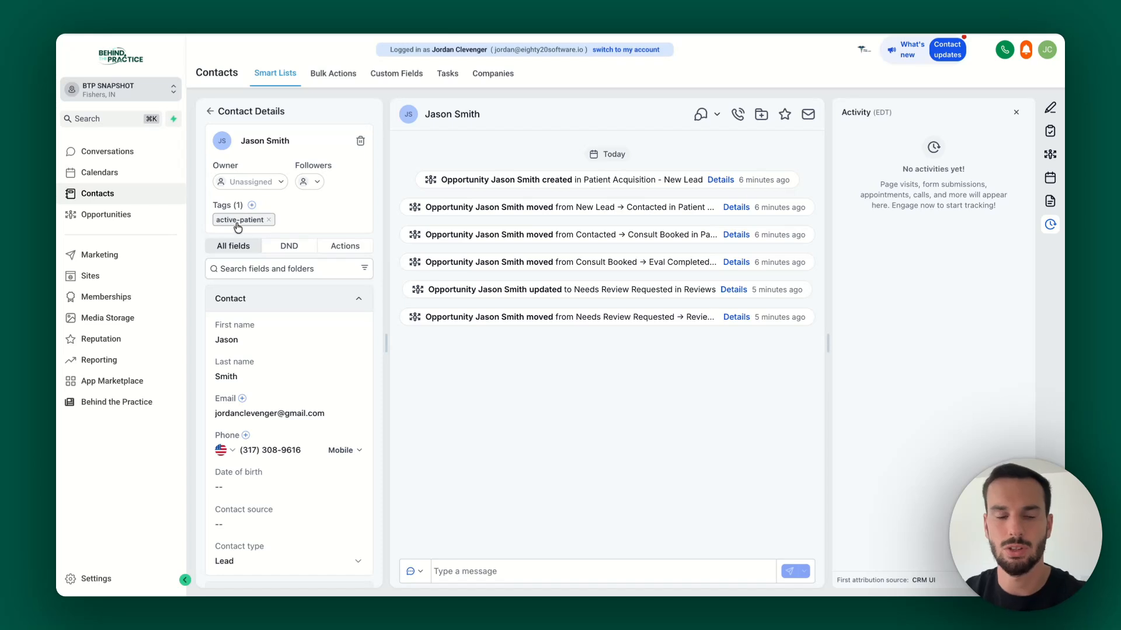
pyautogui.click(236, 186)
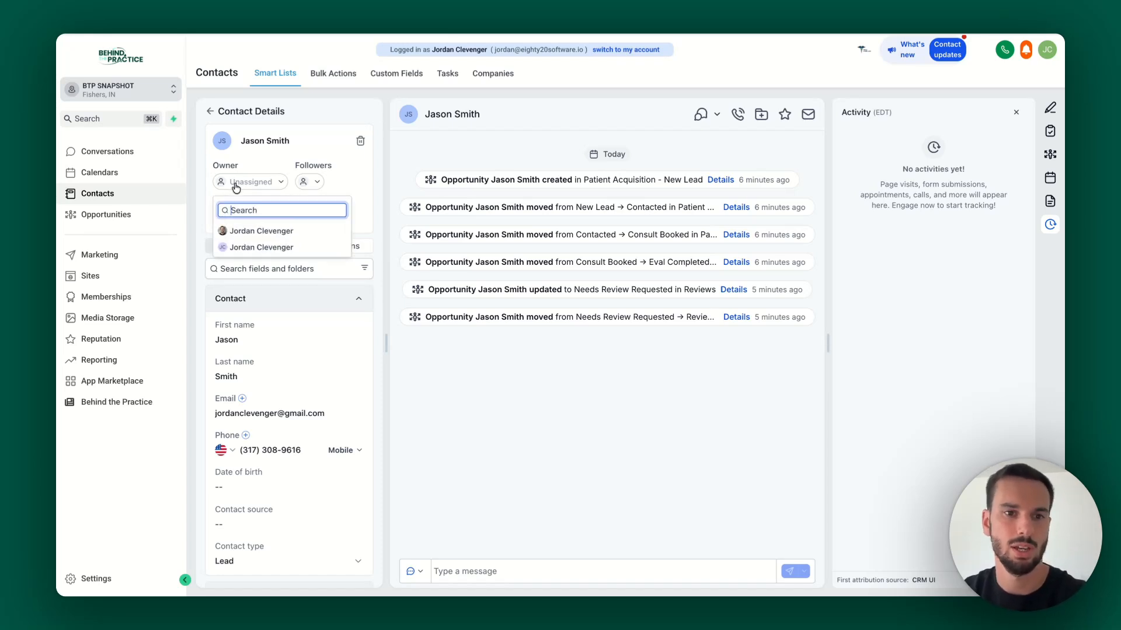
pyautogui.click(271, 231)
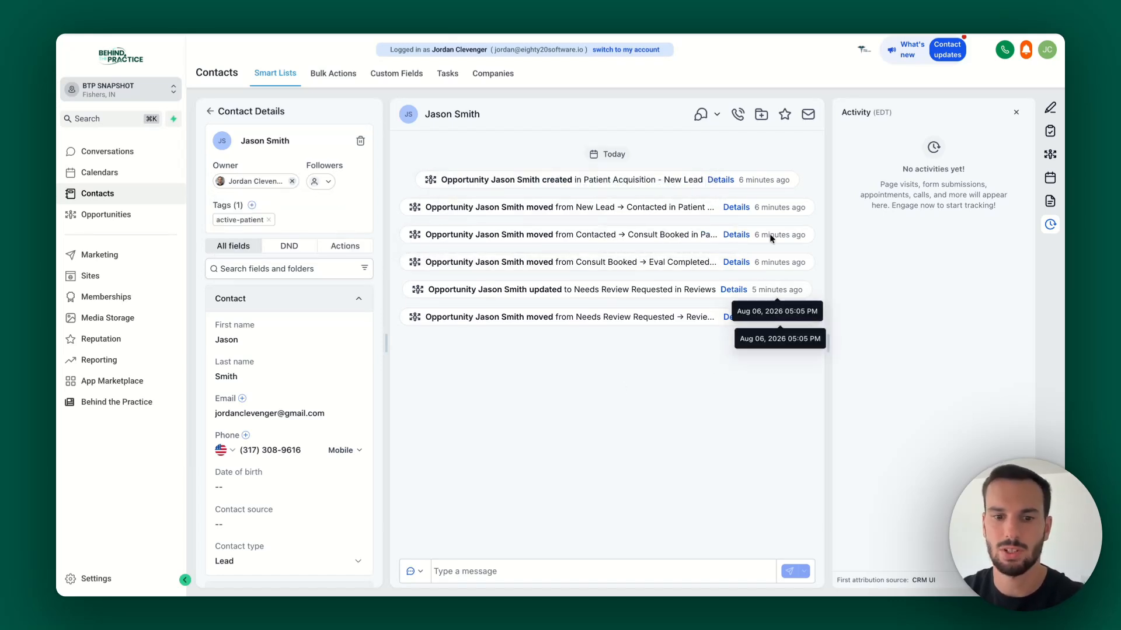
# Look at the contact's SMS composer, the new note form and the contact's task list.
pyautogui.click(482, 578)
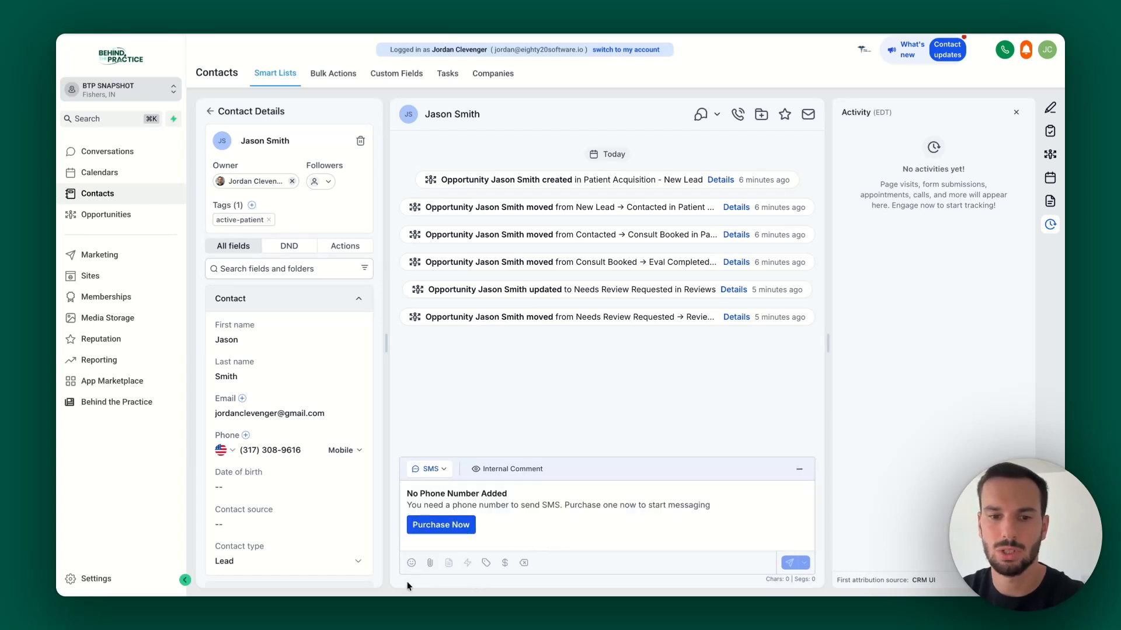
pyautogui.click(1051, 109)
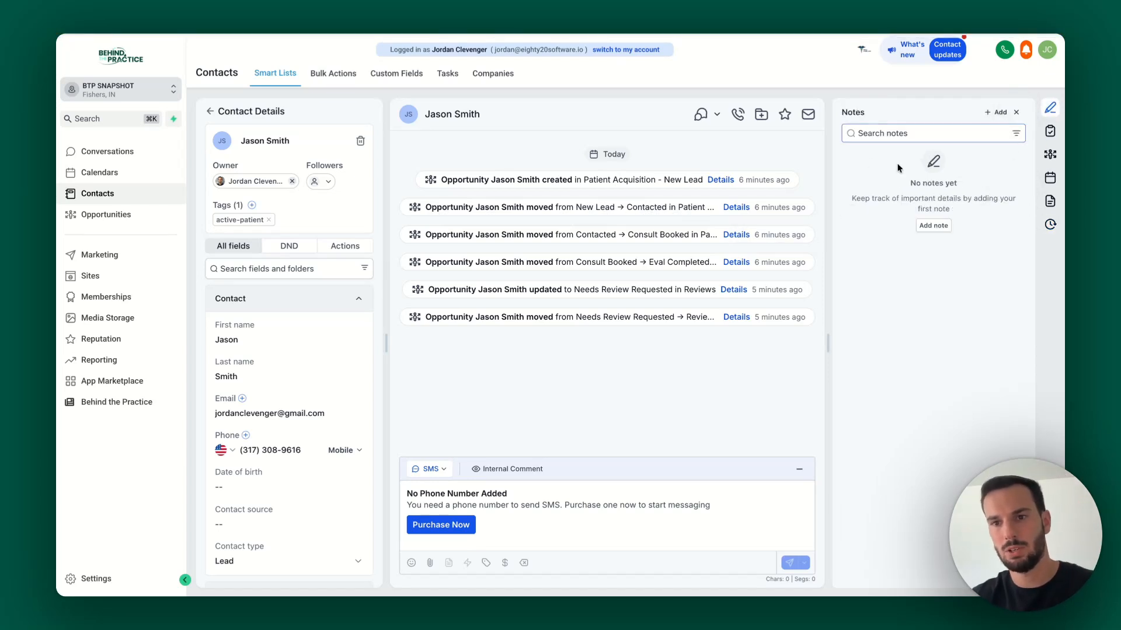
pyautogui.click(933, 226)
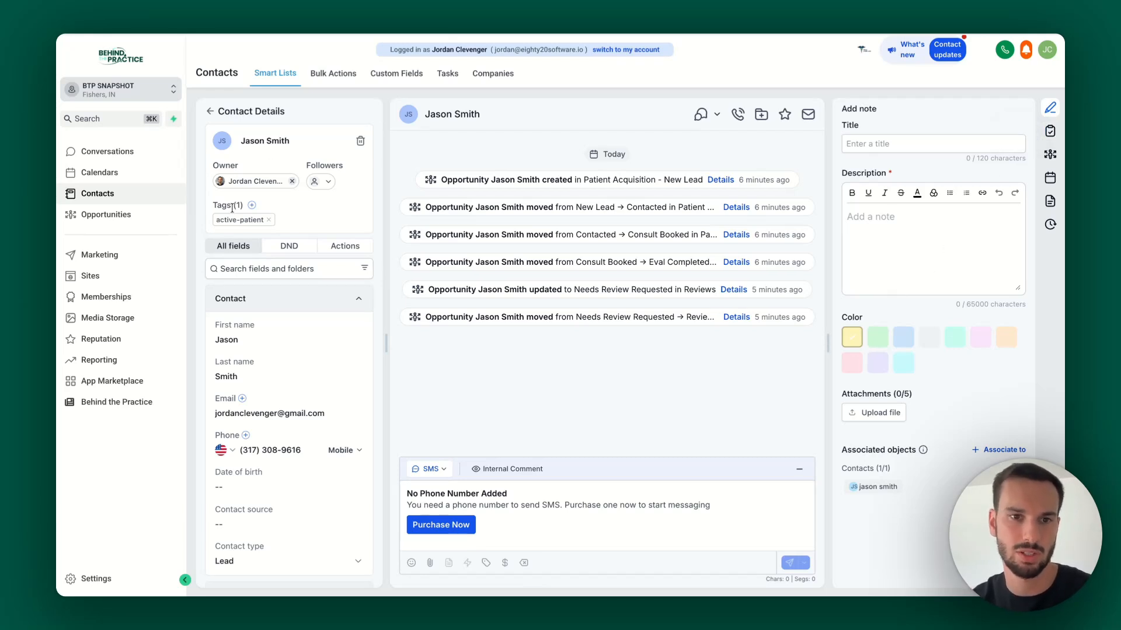
pyautogui.click(1050, 130)
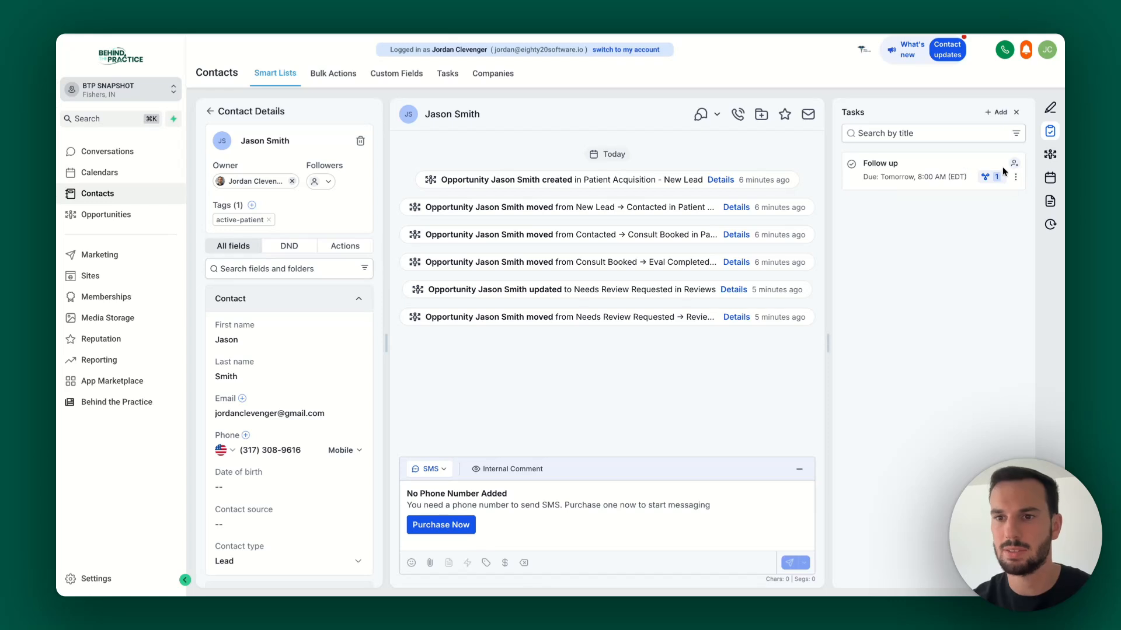
# Open the contact's opportunity in the Reviews pipeline, look through its details, and close it without updating.
pyautogui.click(1050, 154)
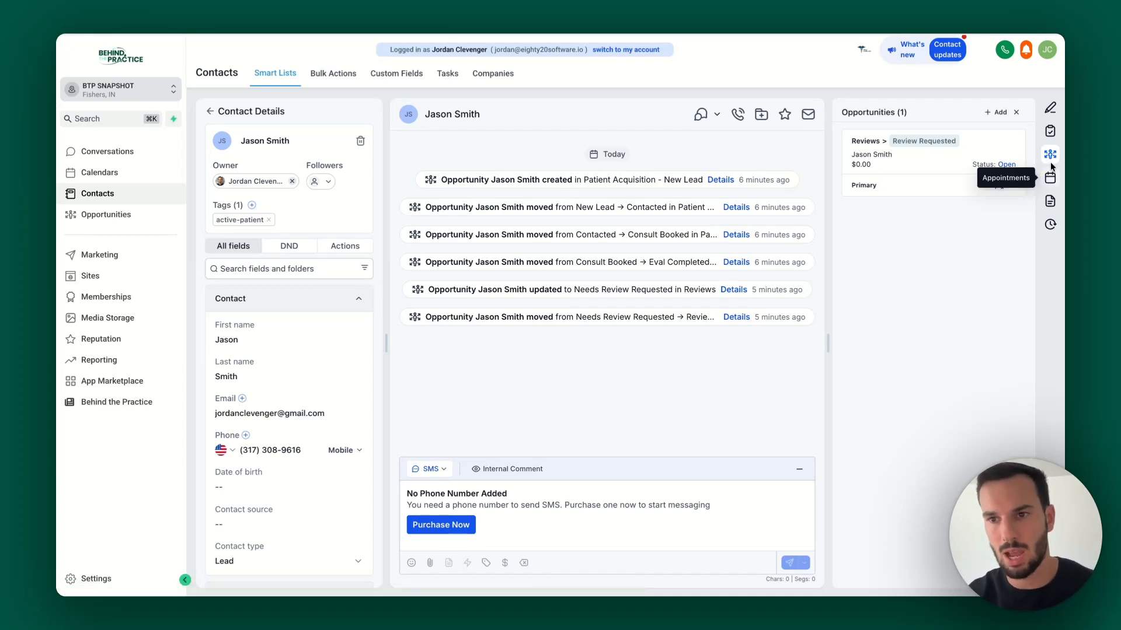
pyautogui.click(936, 150)
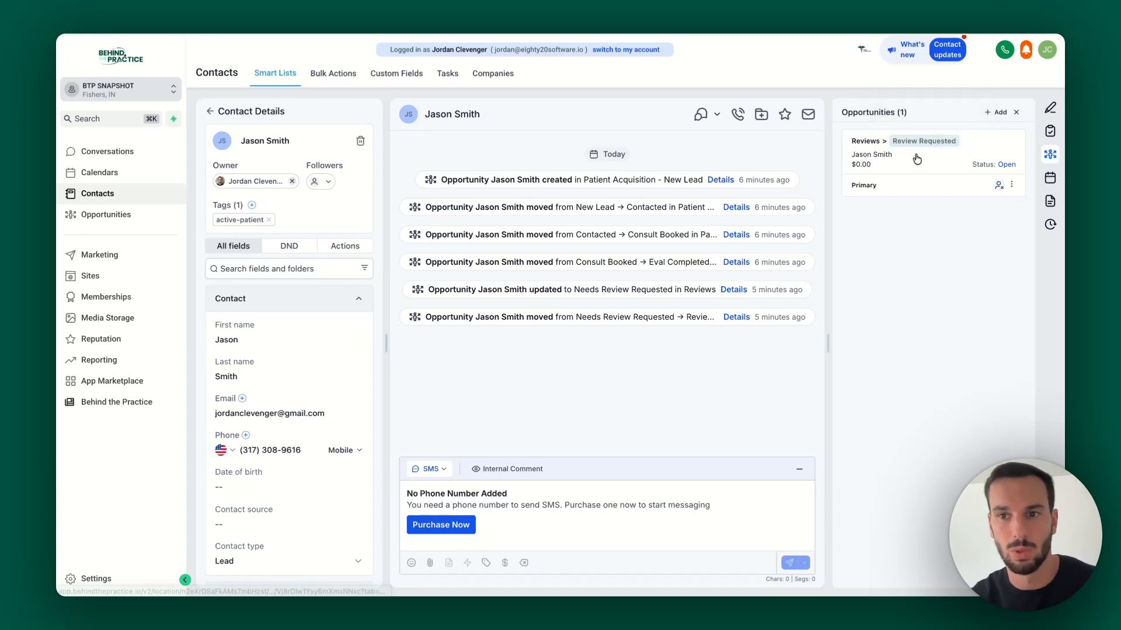
pyautogui.scroll(-3, 412, 365)
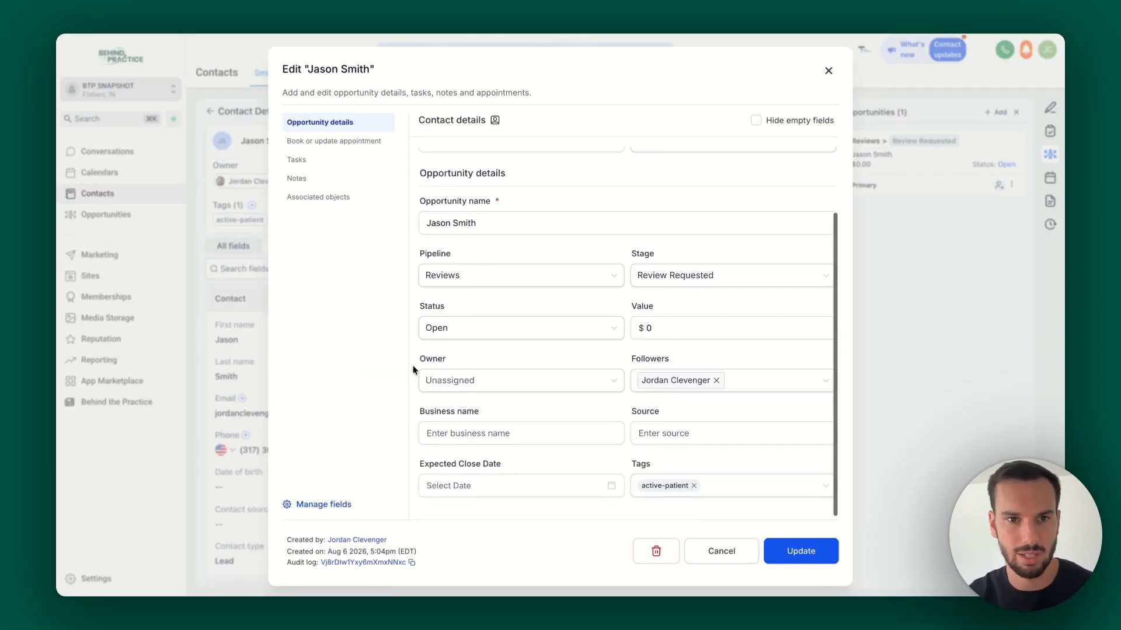
pyautogui.scroll(3, 412, 365)
pyautogui.click(828, 71)
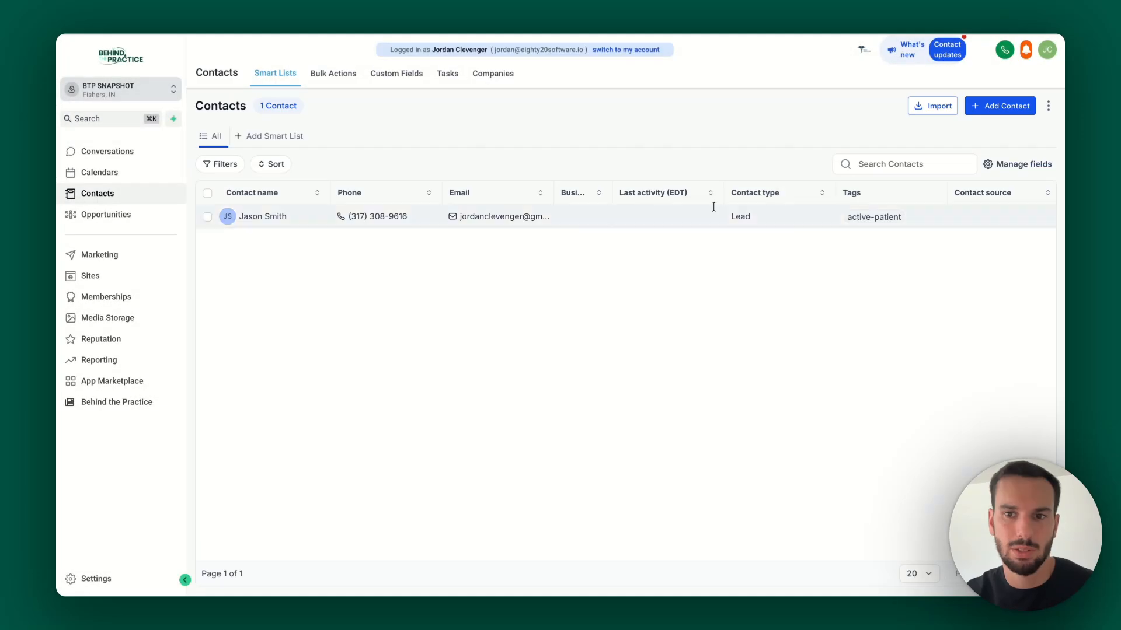
pyautogui.doubleClick(743, 214)
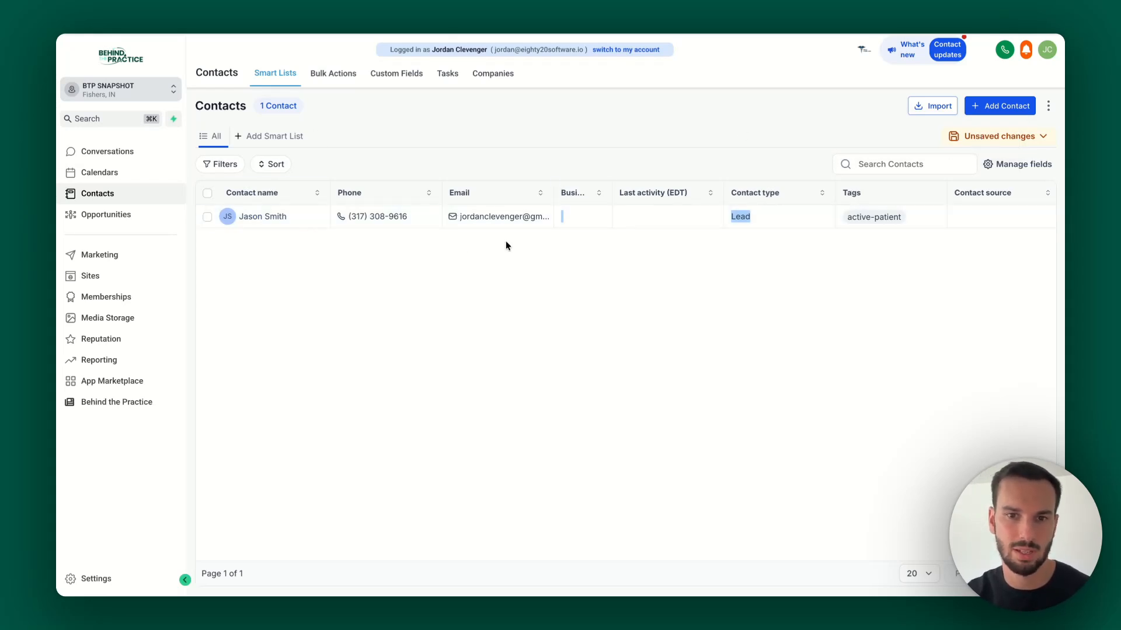
pyautogui.click(568, 278)
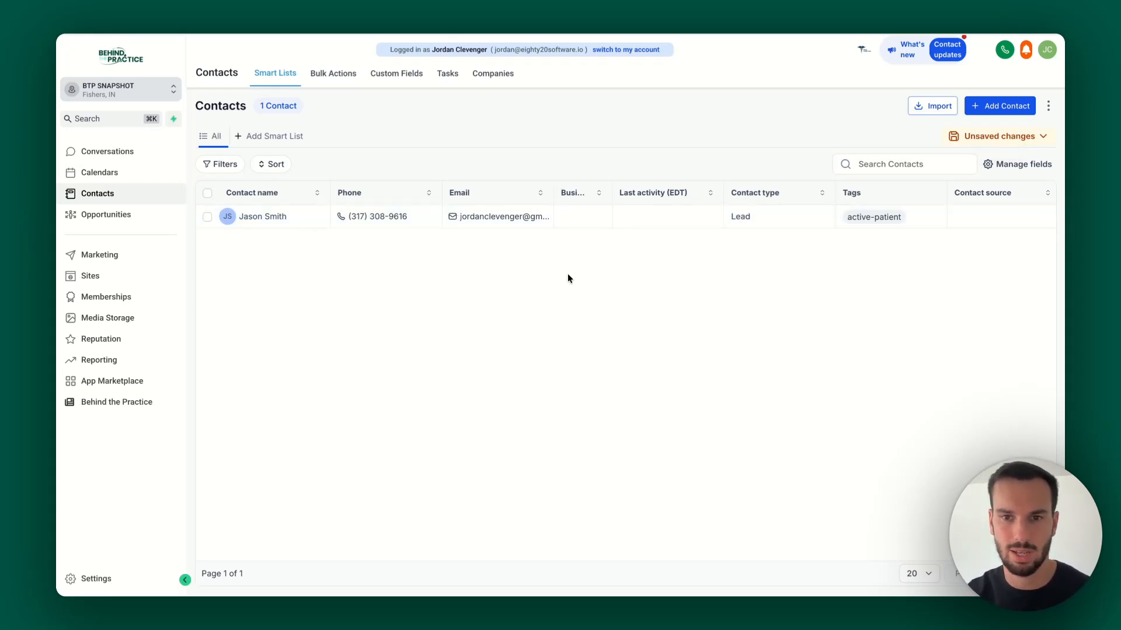
# Save the changed contacts table view as a new smart list named Example.
pyautogui.click(971, 140)
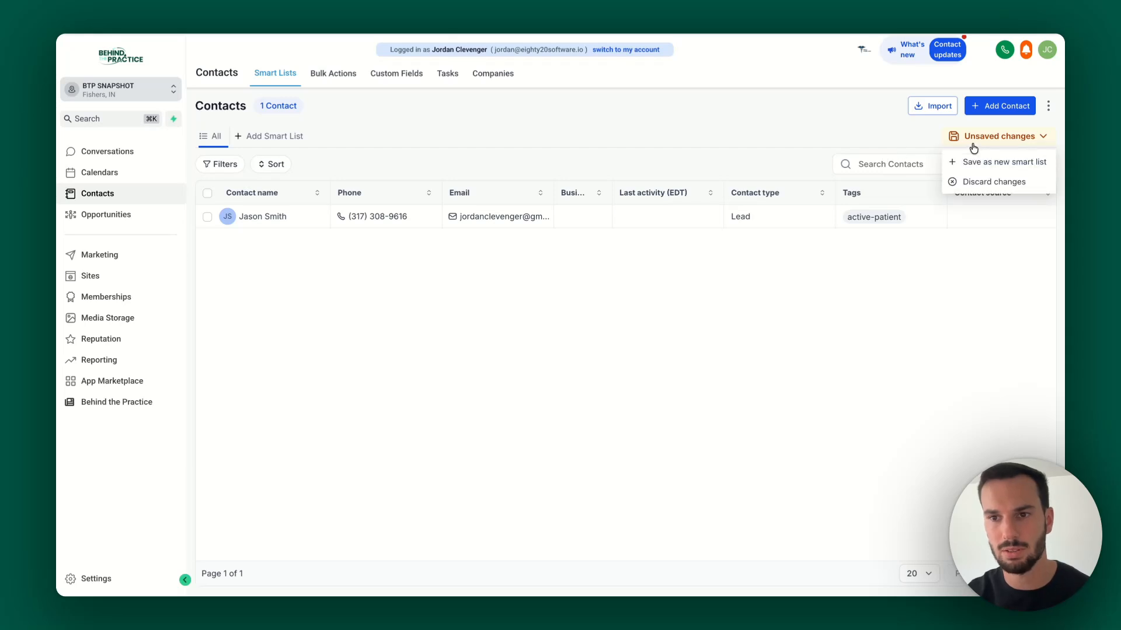
pyautogui.click(1007, 164)
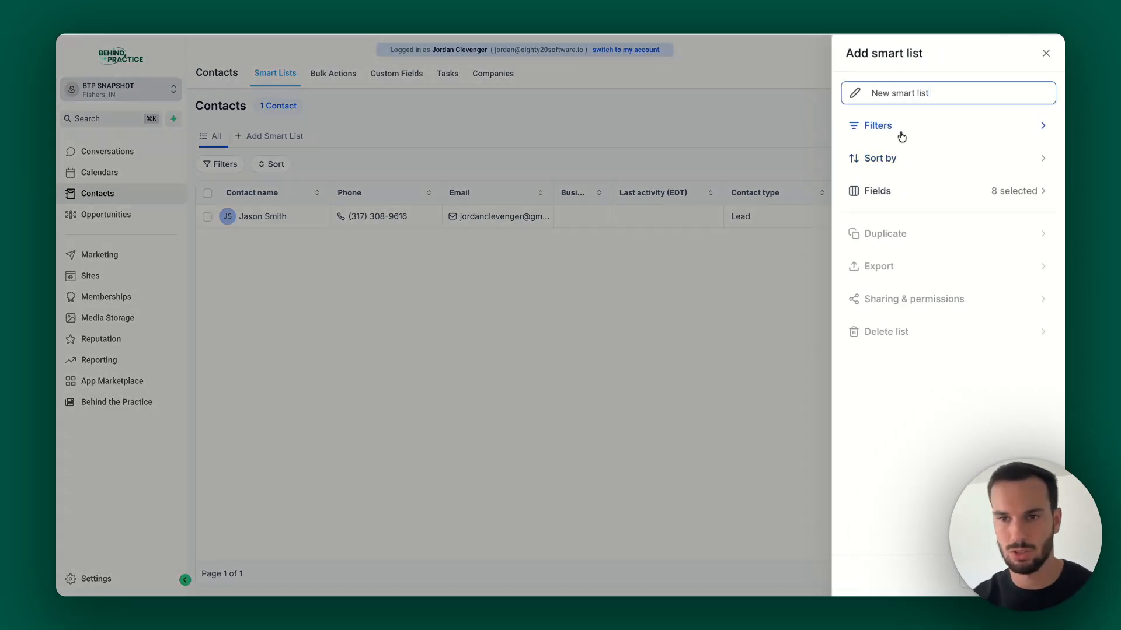
pyautogui.tripleClick(890, 95)
pyautogui.write('Example')
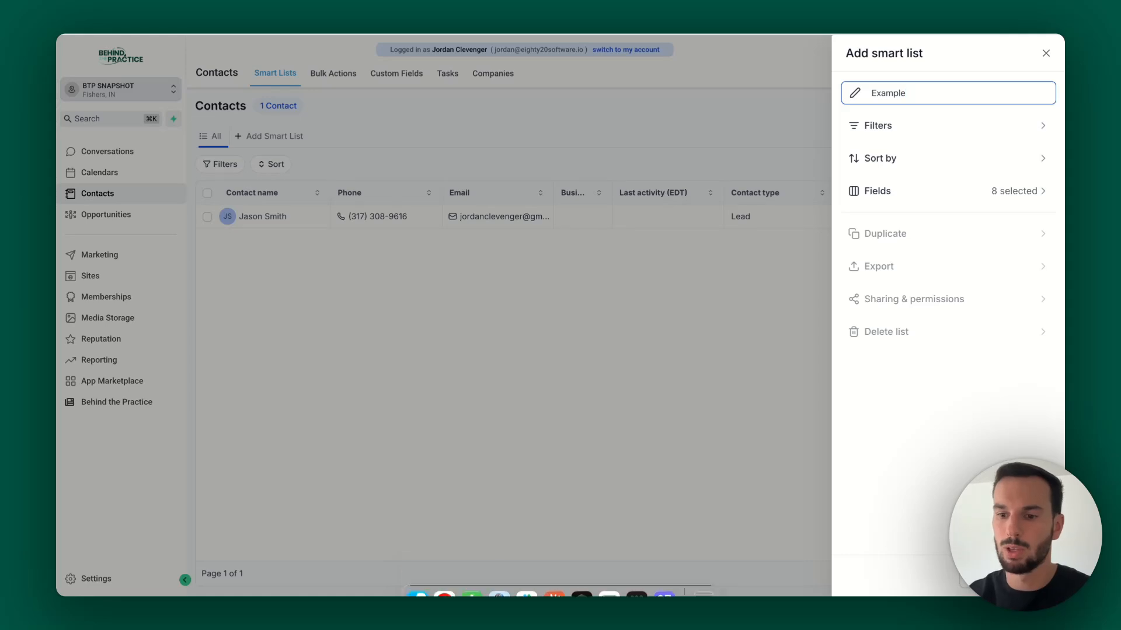
pyautogui.click(1031, 576)
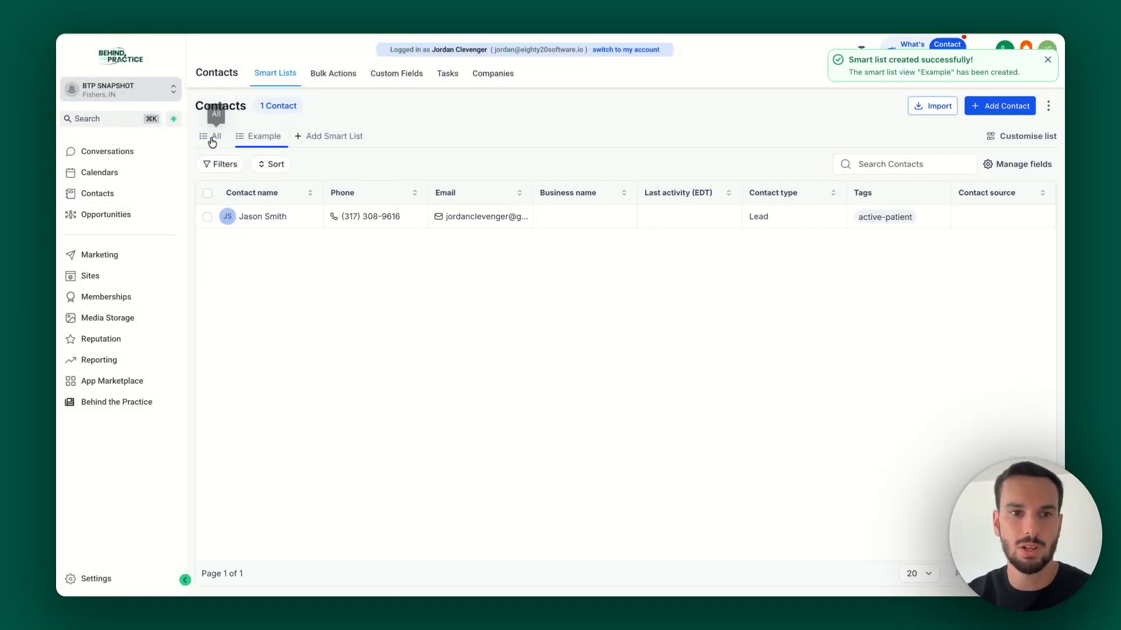
# Compare the columns of the All list with those of the Example smart list, ending on Example.
pyautogui.click(211, 138)
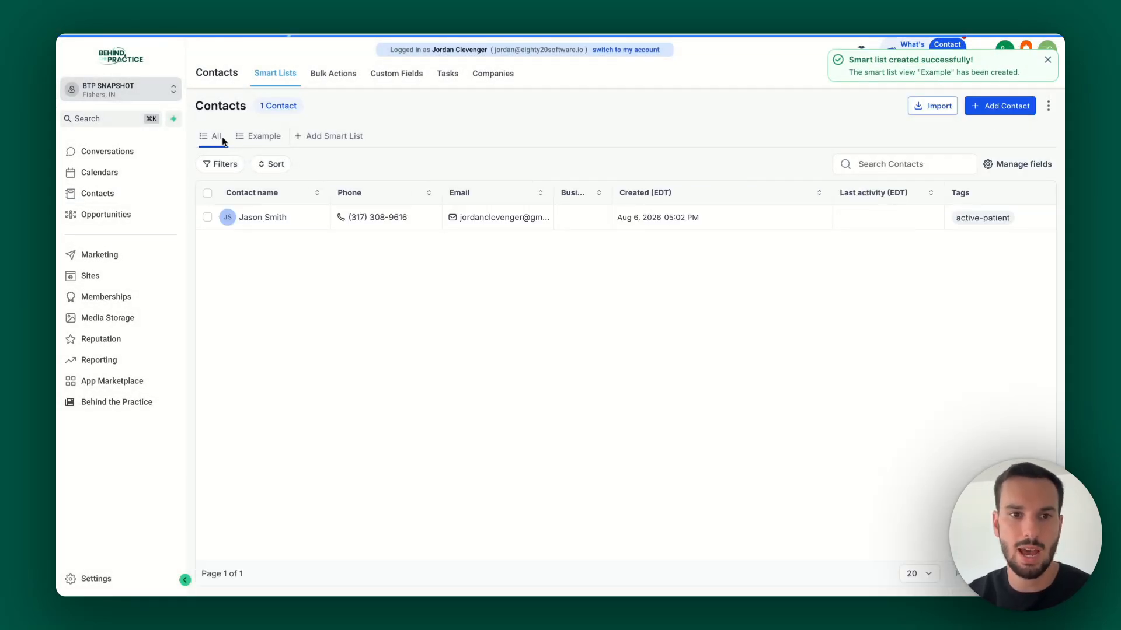
pyautogui.click(263, 135)
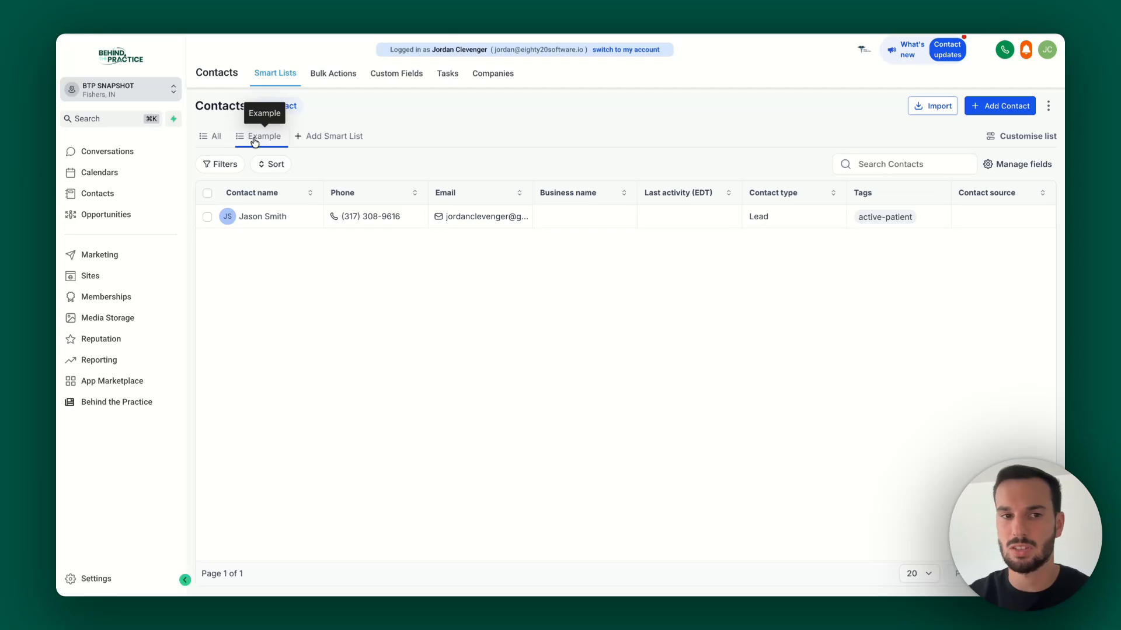
pyautogui.rightClick(254, 140)
pyautogui.click(232, 134)
pyautogui.click(274, 142)
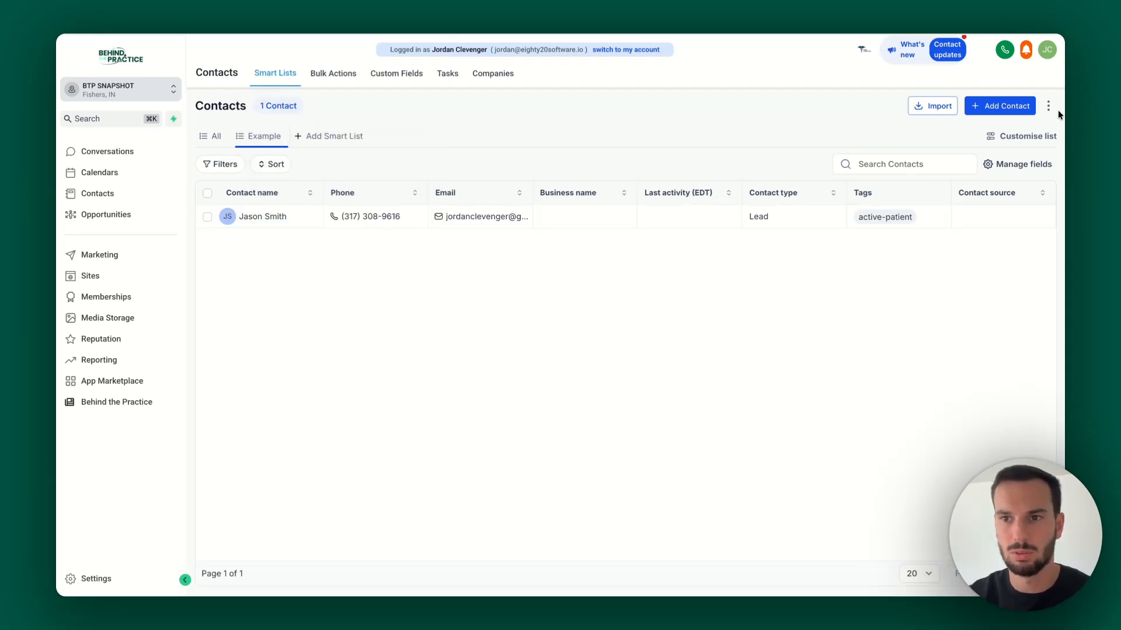
# Check the field management option of the Example smart list, and switch to the All contacts list.
pyautogui.click(1020, 164)
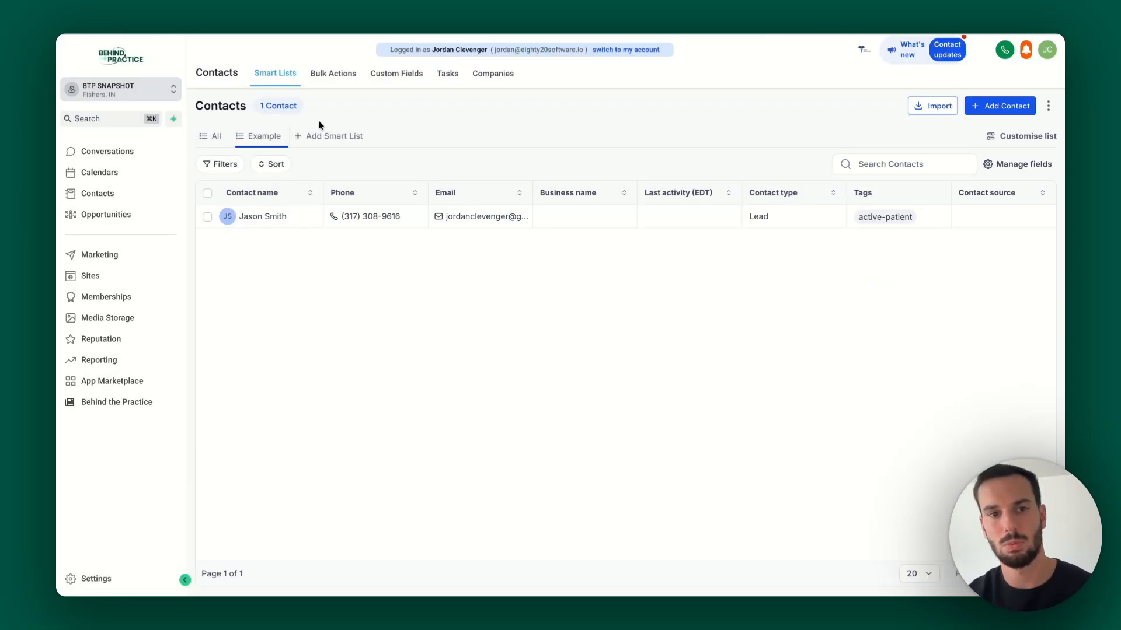
pyautogui.click(213, 137)
pyautogui.rightClick(213, 138)
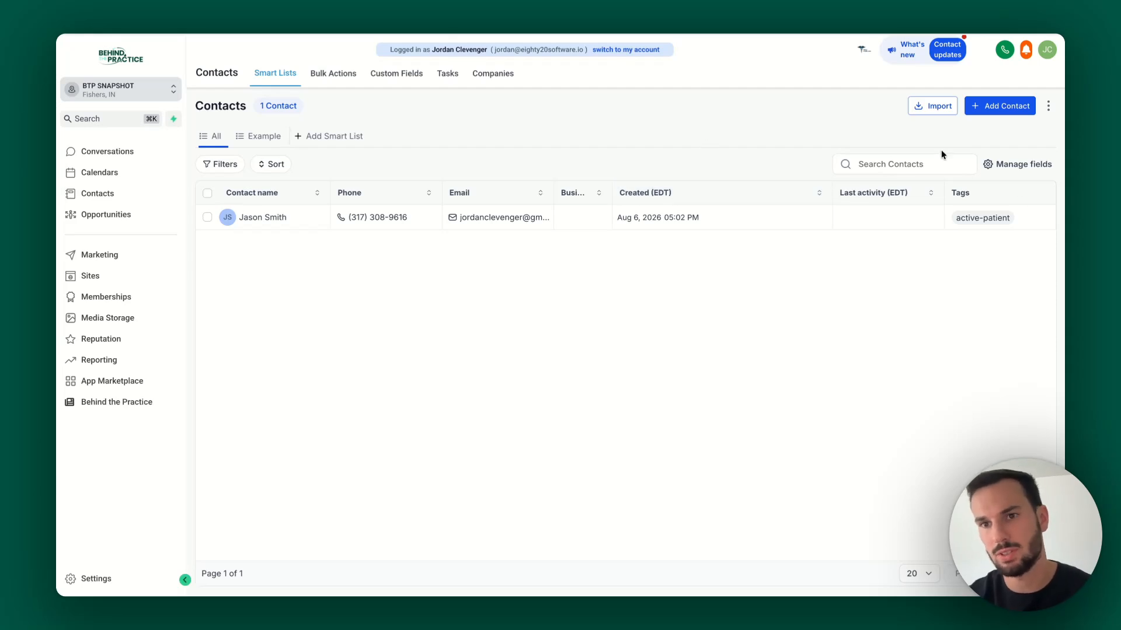
# Look at the contact import start page and the option for adding a single contact.
pyautogui.click(933, 107)
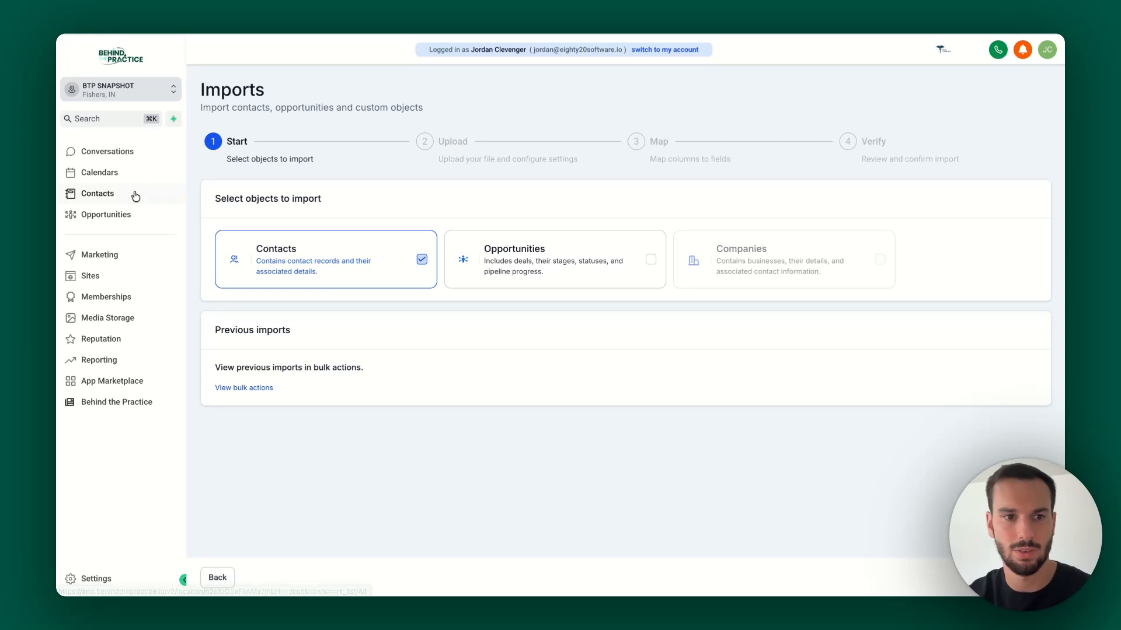
pyautogui.click(217, 577)
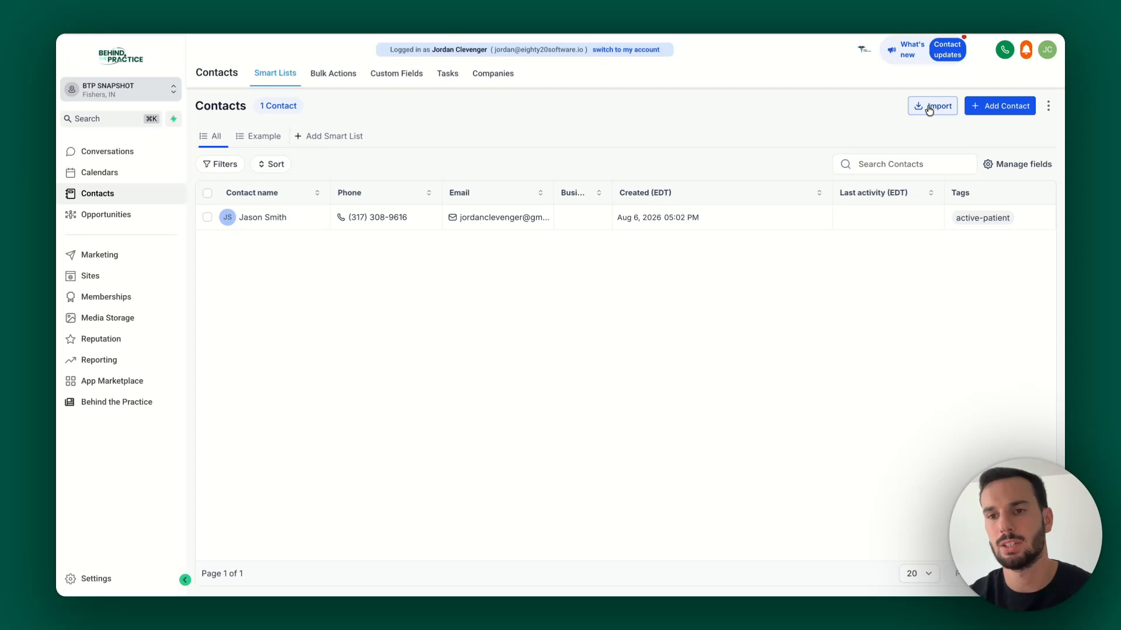
pyautogui.click(1005, 109)
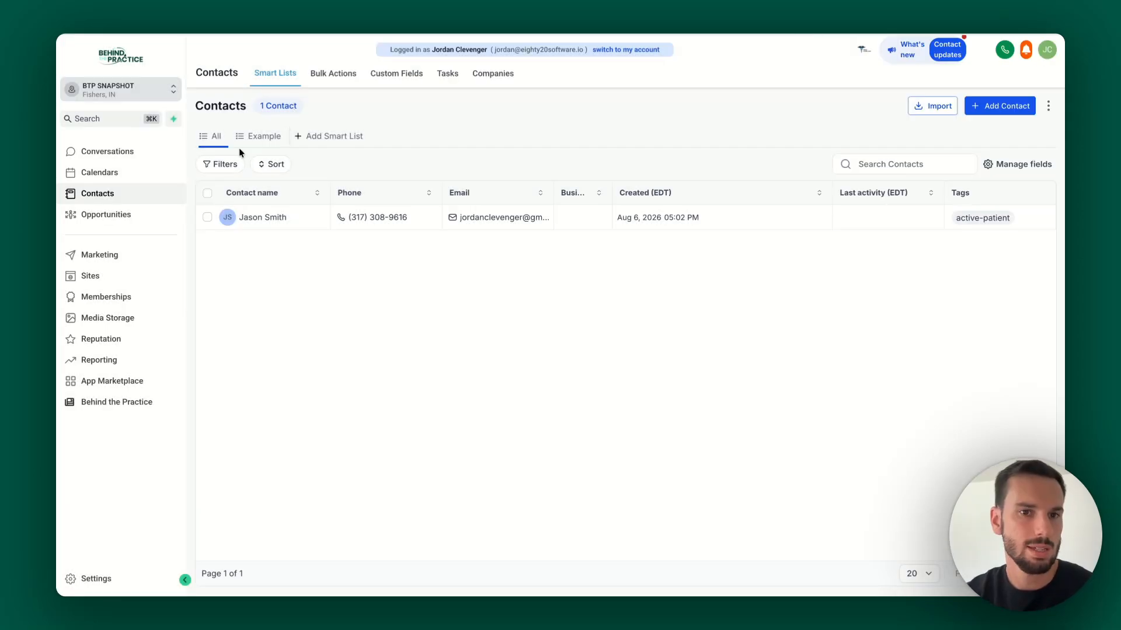
# Go to the opportunities board, view the Patient Acquisition pipeline, and switch to the Reviews pipeline.
pyautogui.click(107, 215)
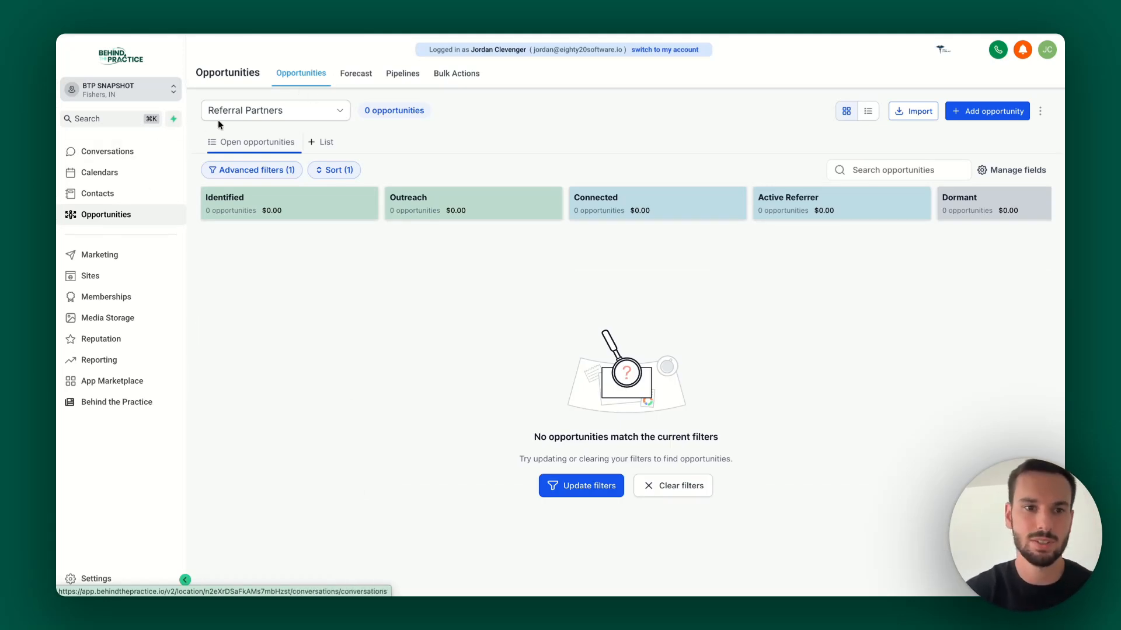
pyautogui.click(239, 115)
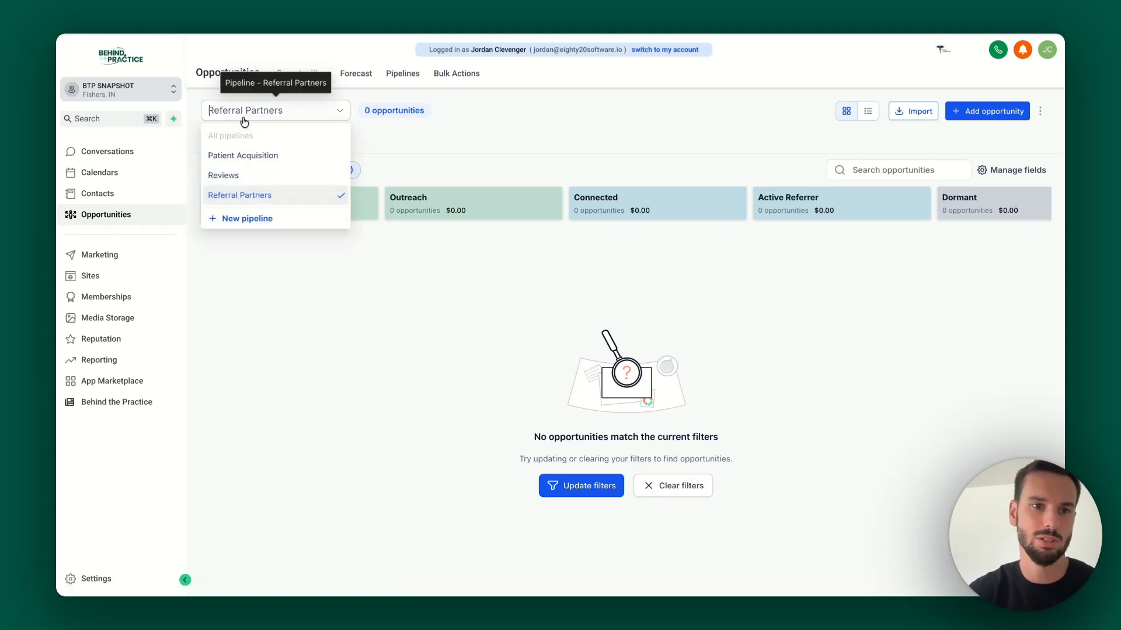
pyautogui.click(246, 159)
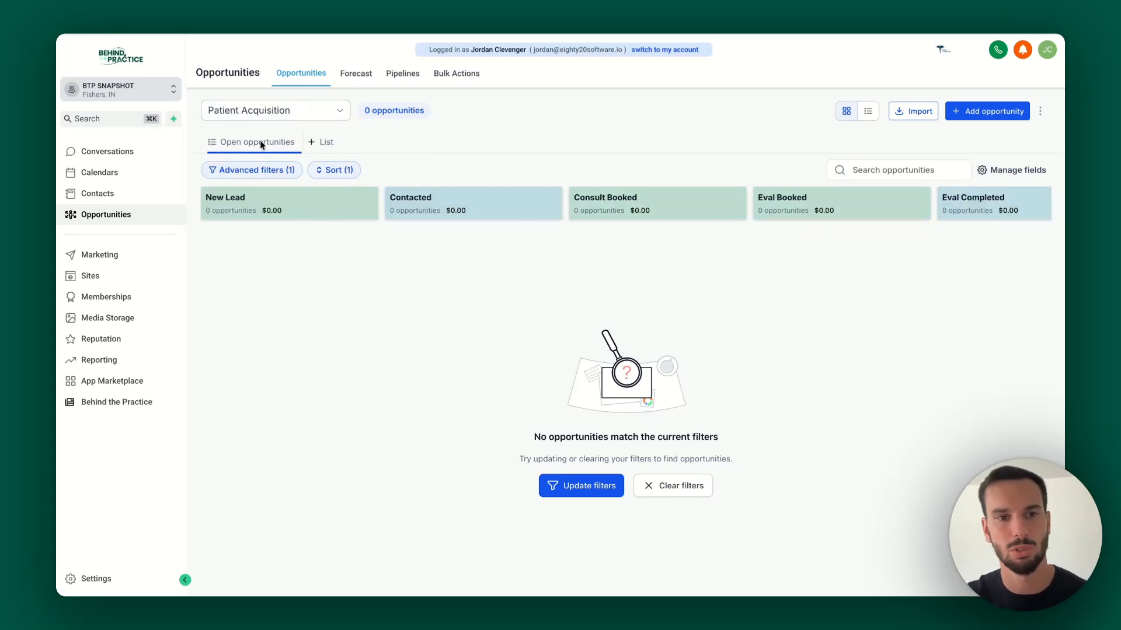
pyautogui.click(241, 105)
pyautogui.click(236, 174)
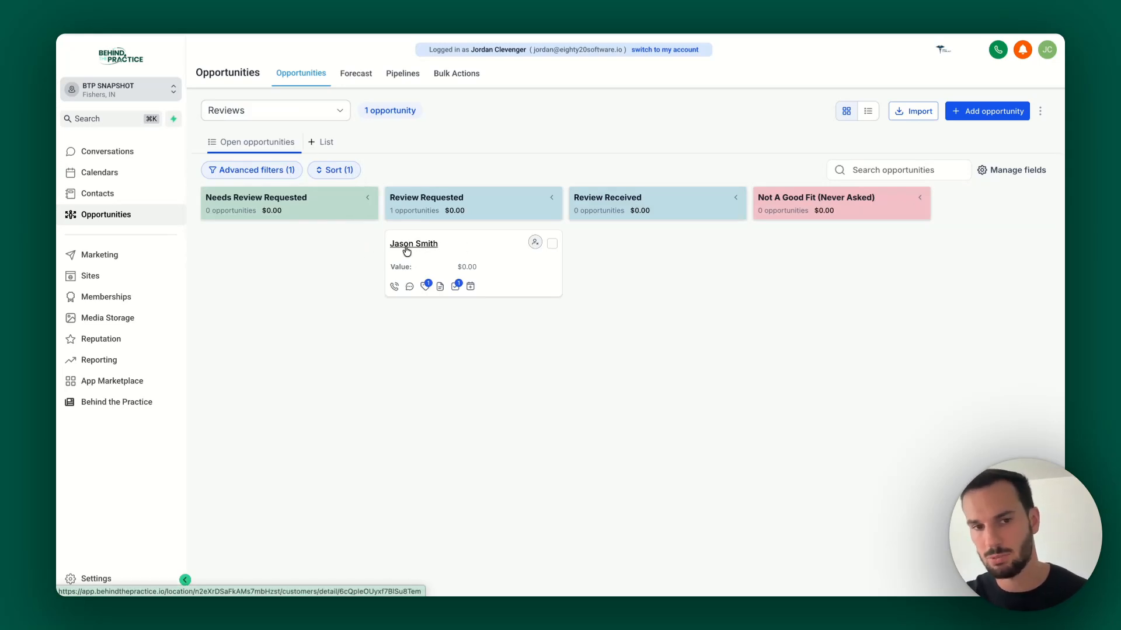
# Set the value of the opportunity in the Review Requested stage to $1,500 and save the update.
pyautogui.click(457, 255)
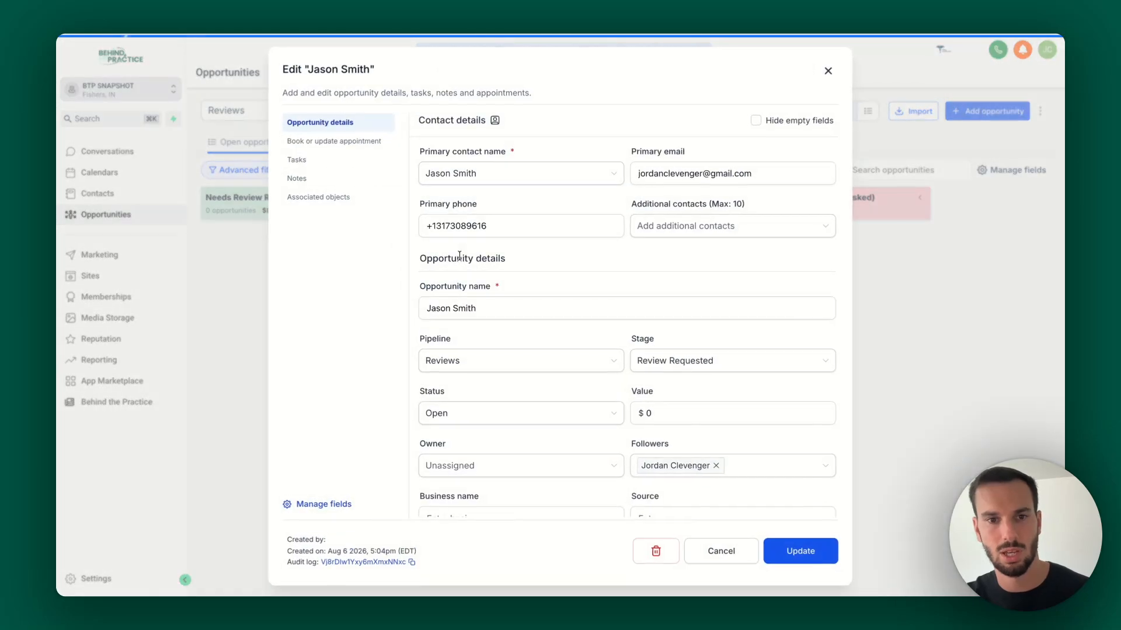
pyautogui.scroll(-2, 473, 280)
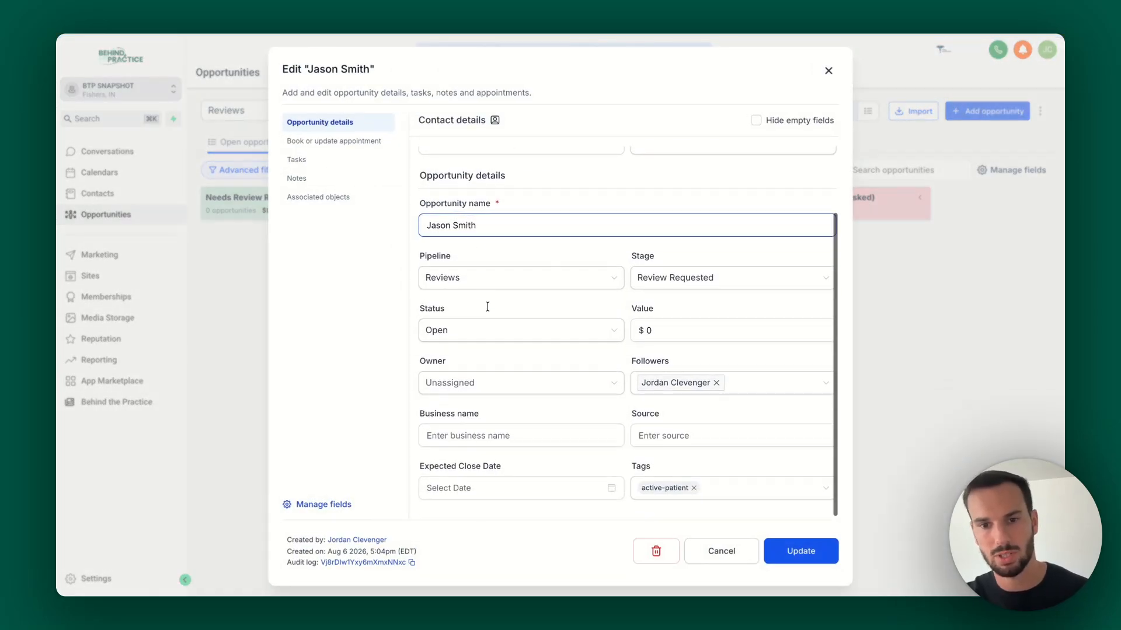
pyautogui.click(695, 329)
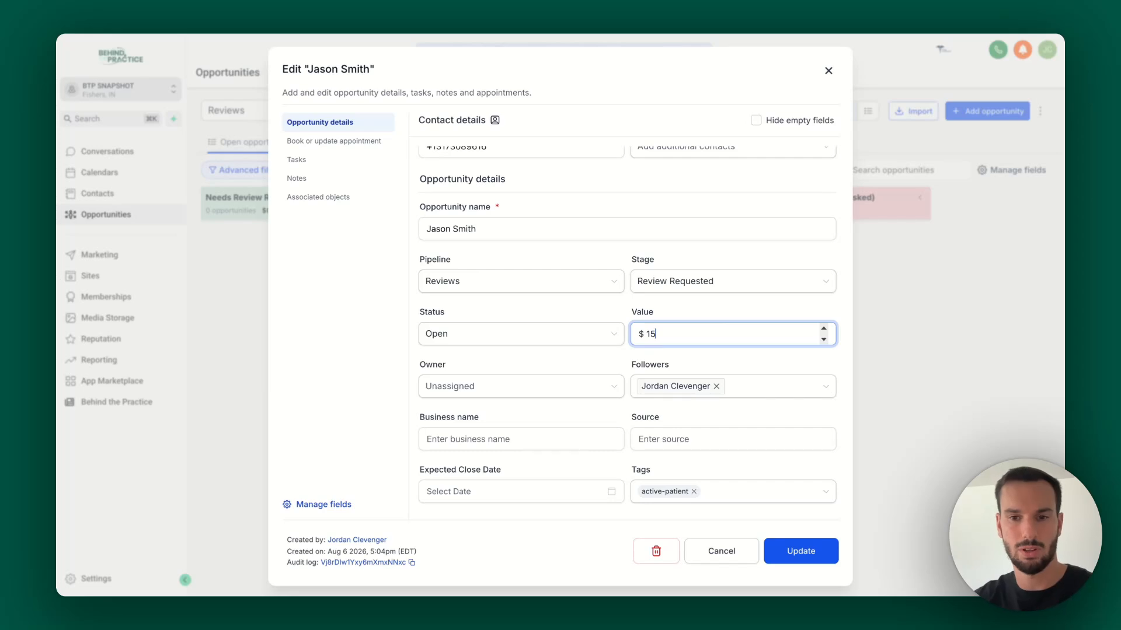
pyautogui.click(694, 296)
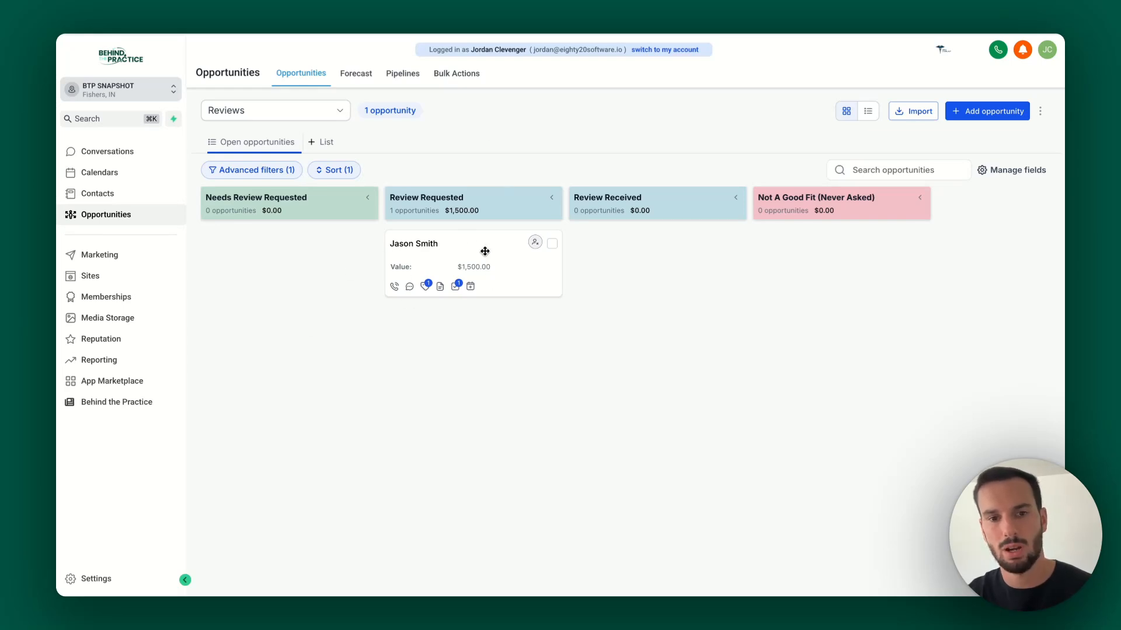
# Look at the contact record behind the Review Requested opportunity and at the opportunity's tasks, closing both.
pyautogui.click(420, 245)
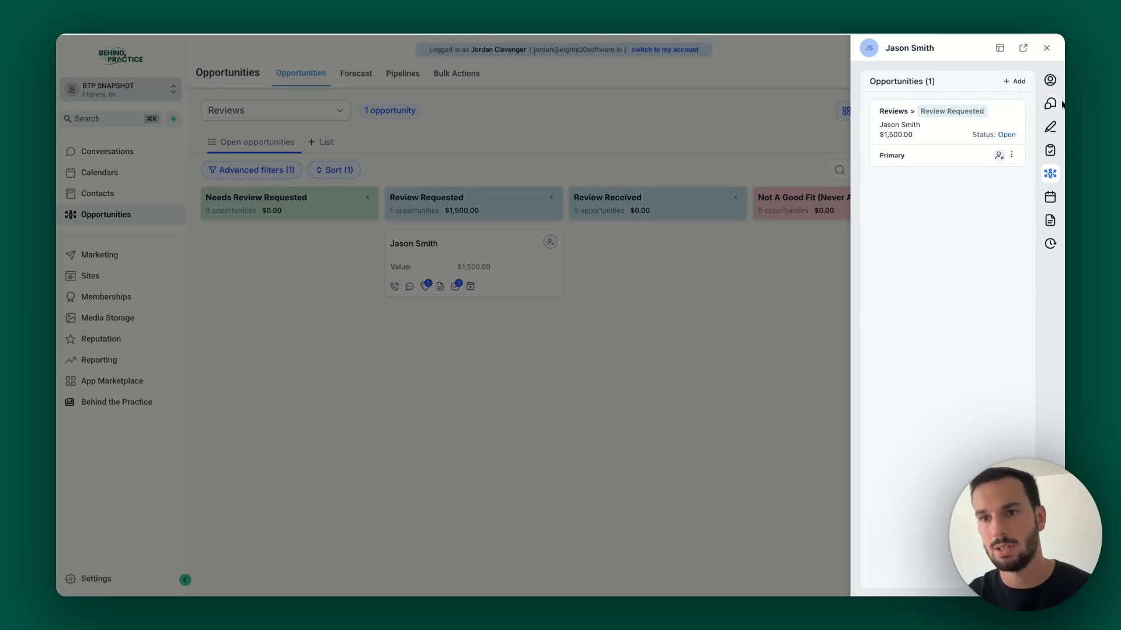
pyautogui.click(1047, 48)
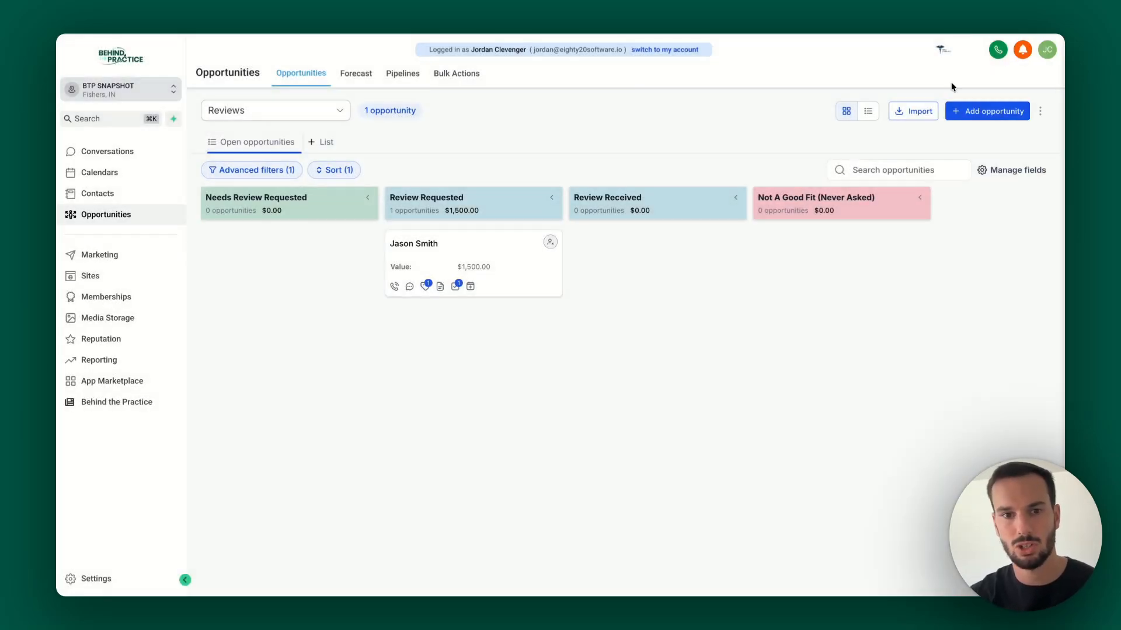
pyautogui.click(455, 287)
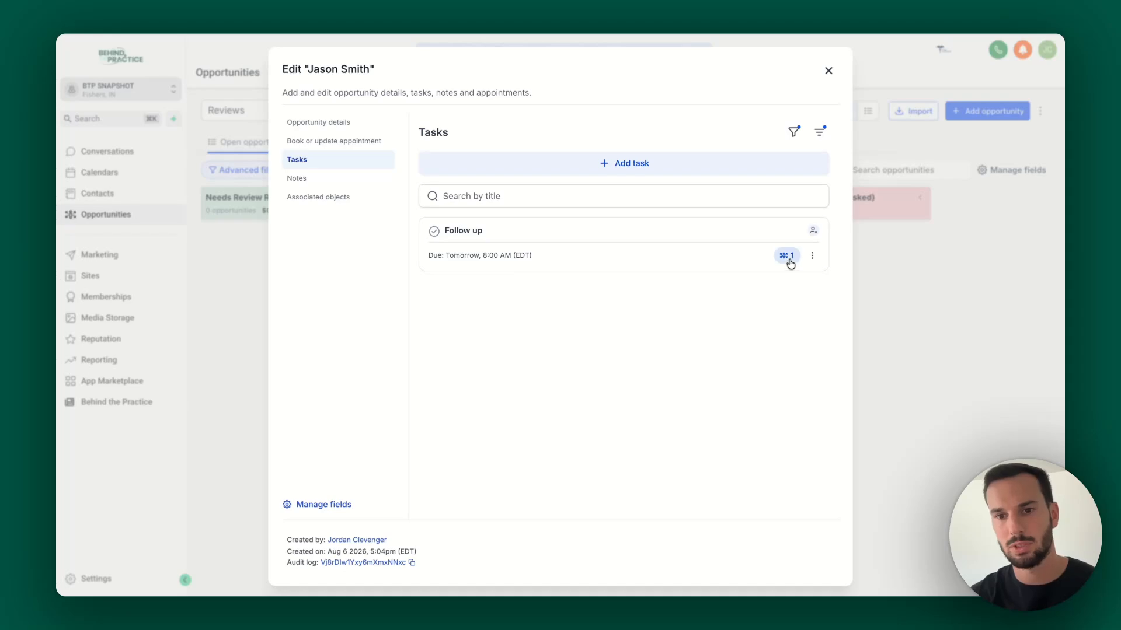
pyautogui.click(828, 71)
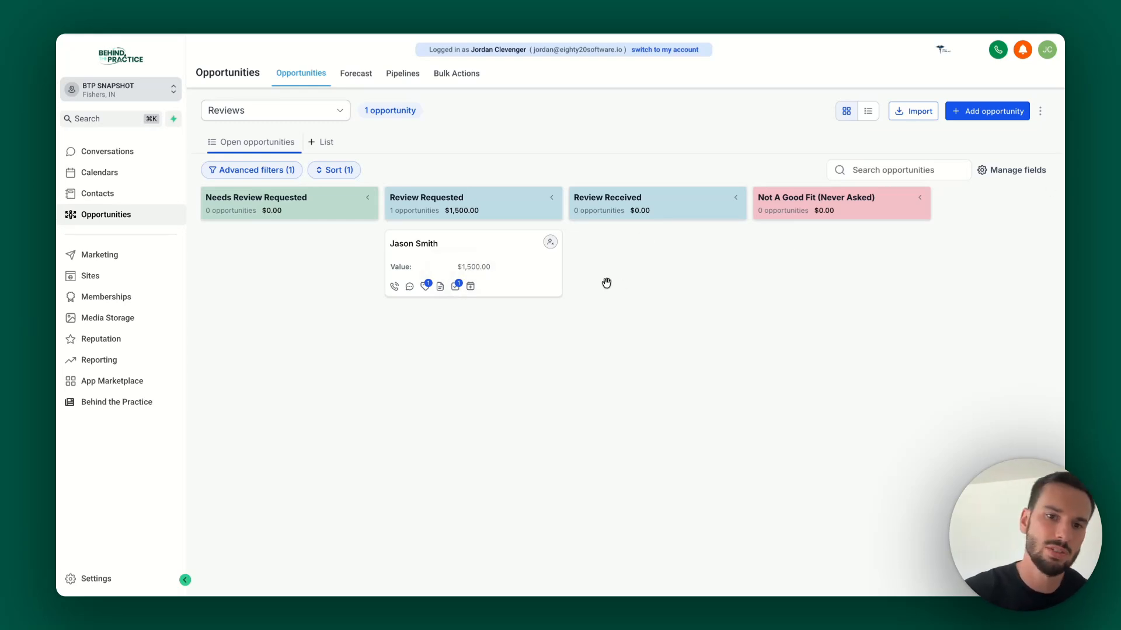
# Preview the Compact and Unlabeled layouts for opportunity cards, return to Default, and close the card customization without applying changes.
pyautogui.click(1014, 170)
pyautogui.scroll(-3, 874, 306)
pyautogui.scroll(3, 876, 304)
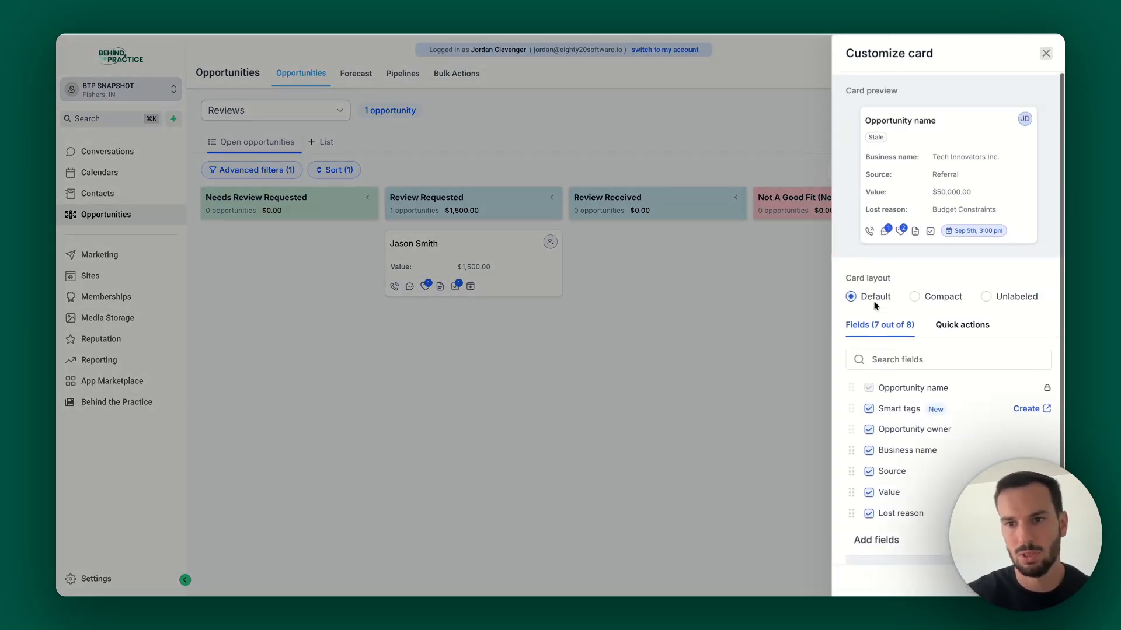
pyautogui.click(939, 294)
pyautogui.click(1001, 259)
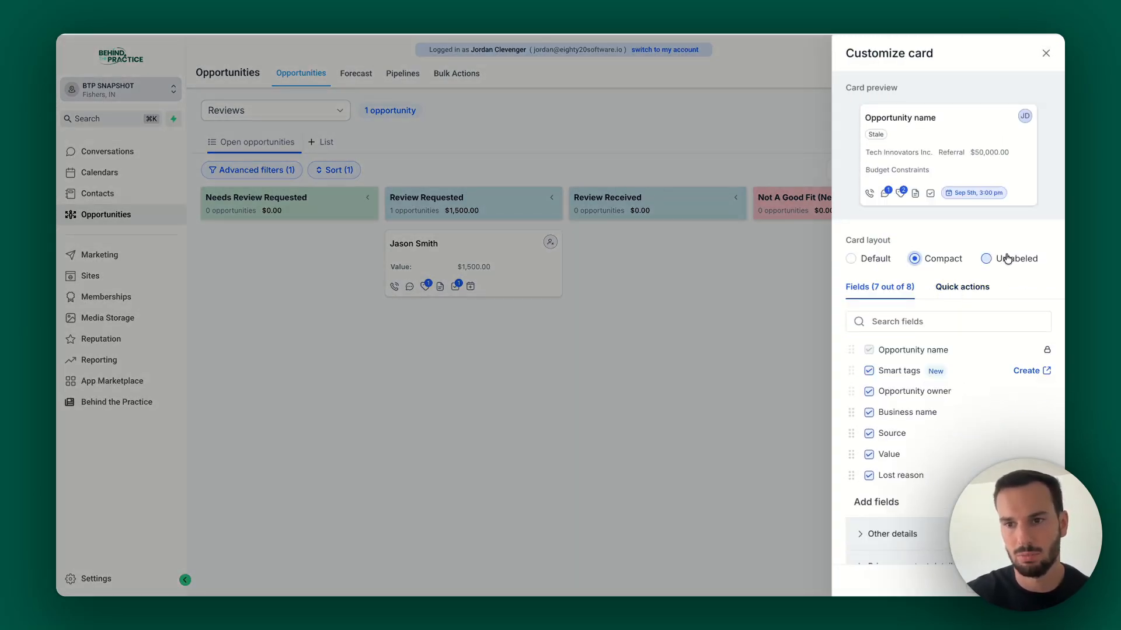
pyautogui.click(871, 294)
pyautogui.scroll(-3, 916, 393)
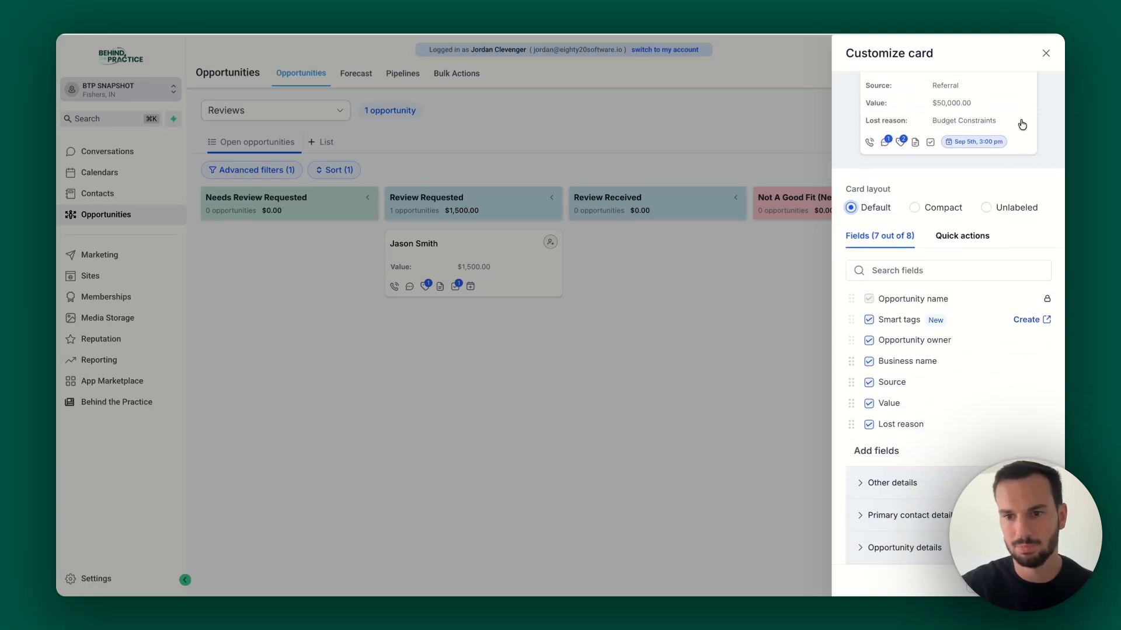
pyautogui.click(1045, 53)
pyautogui.click(653, 363)
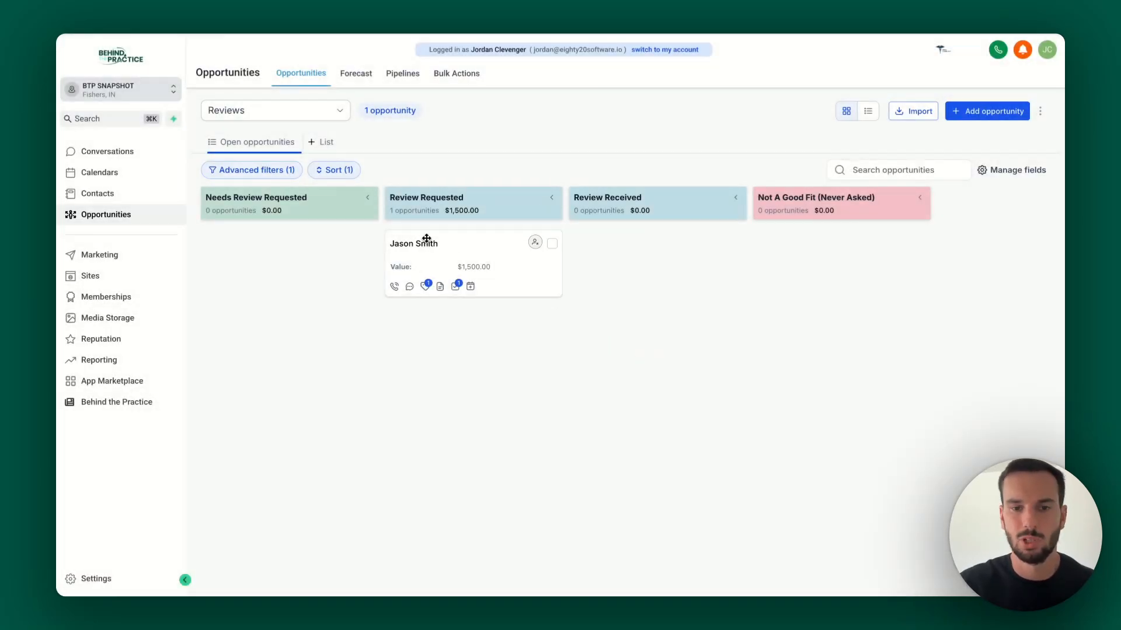